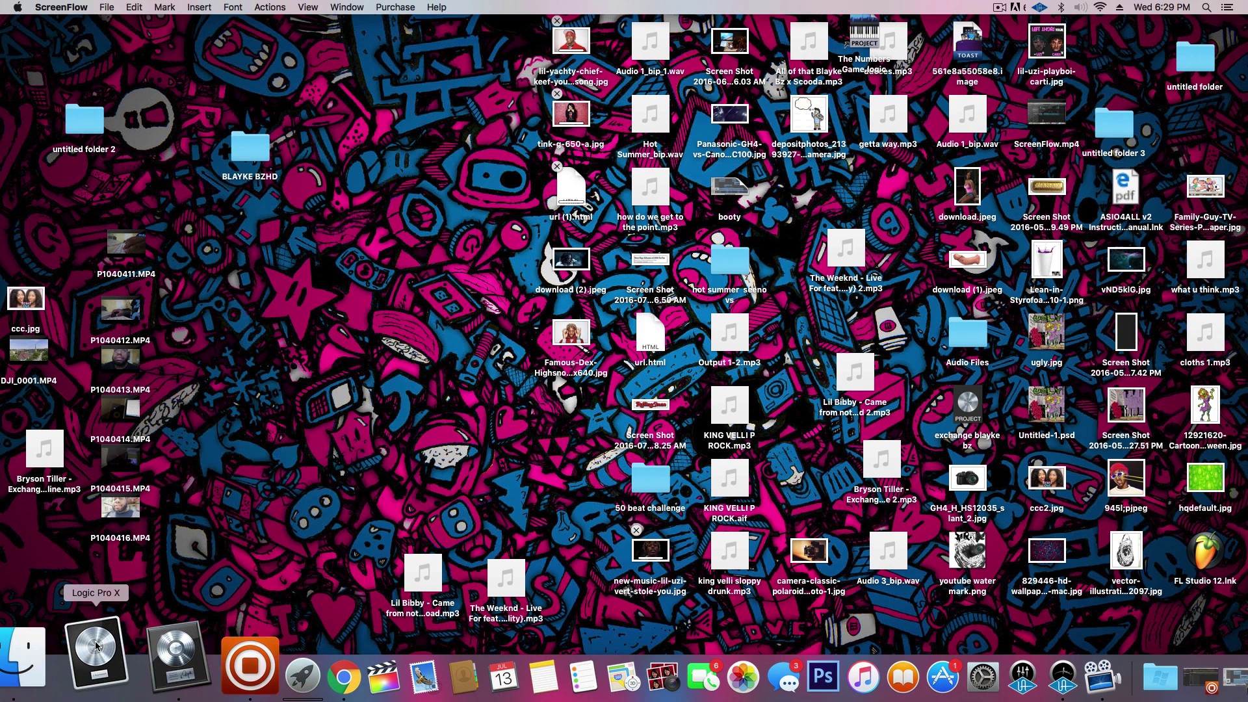
Step: Launch Logic Pro X from the Dock and bring up its project window
click(95, 646)
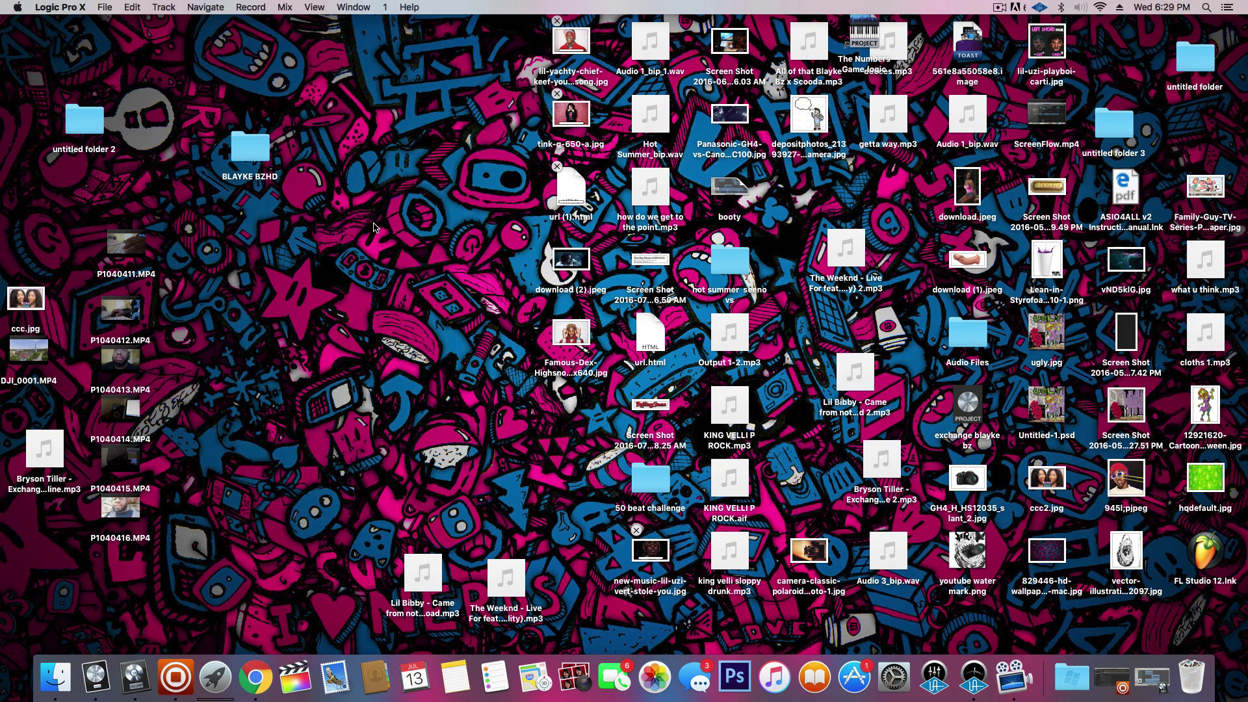
key(F11)
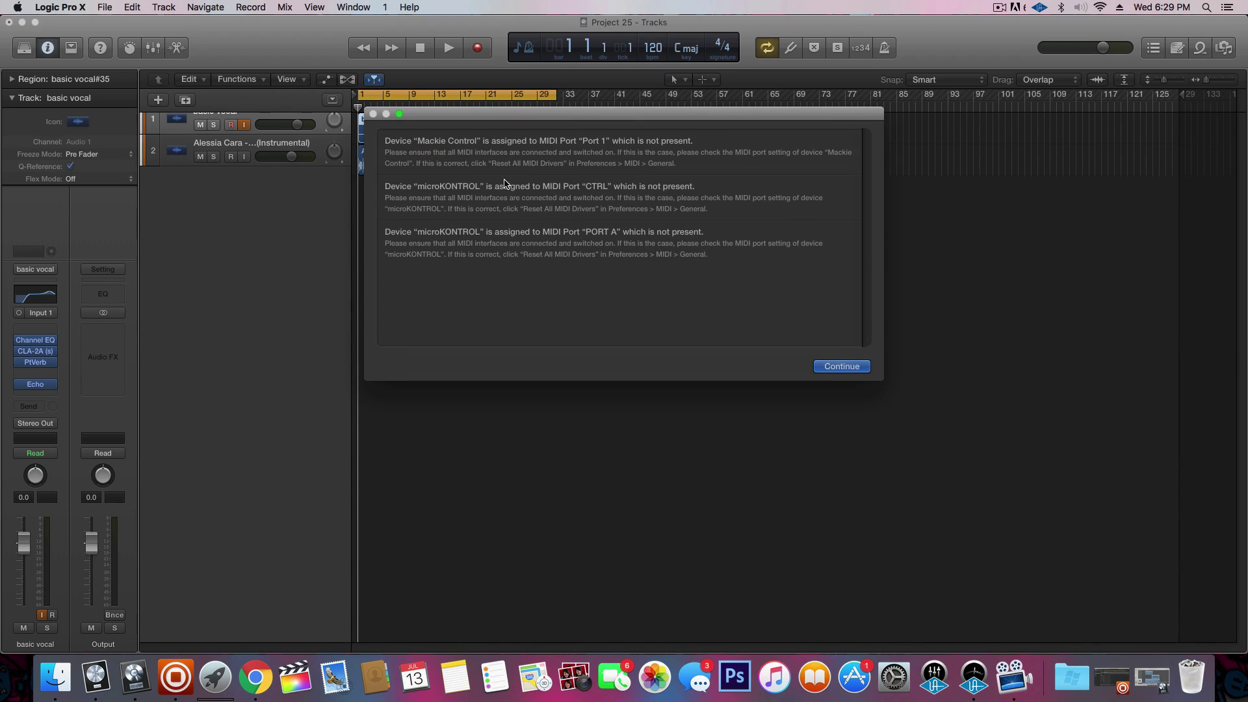
Step: Dismiss the missing MIDI device warning and move the playhead to bar 12
click(854, 374)
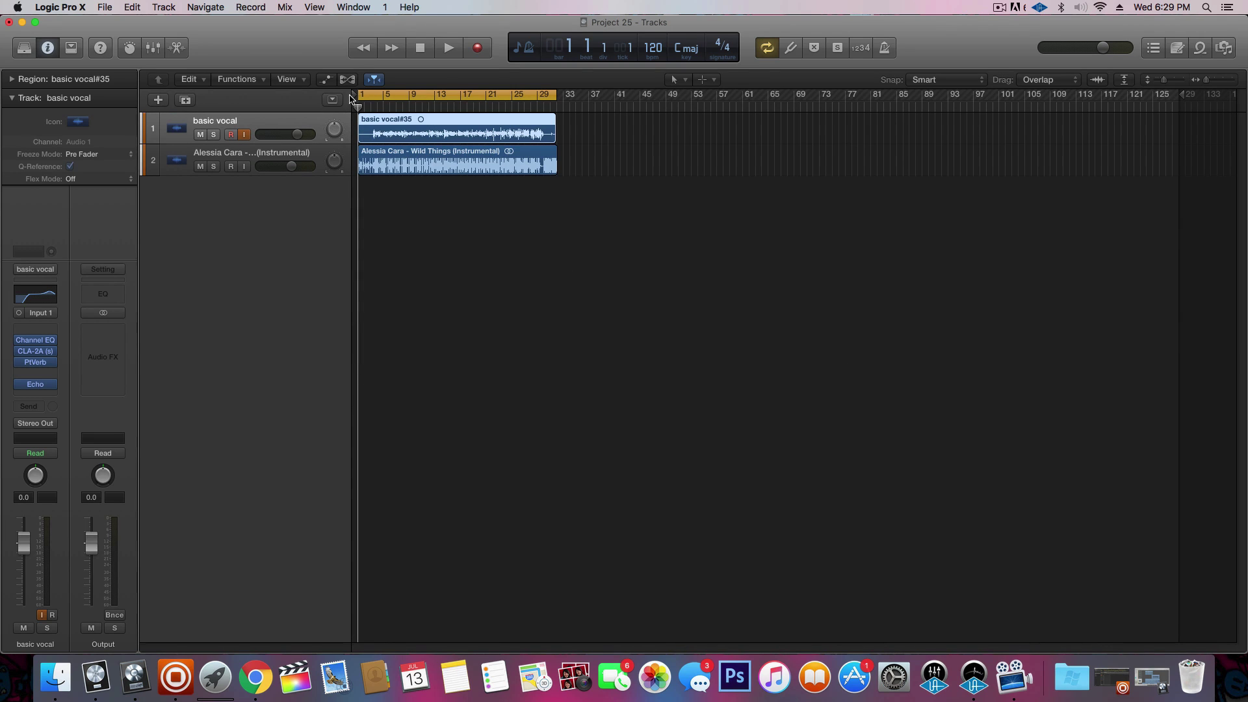
click(429, 107)
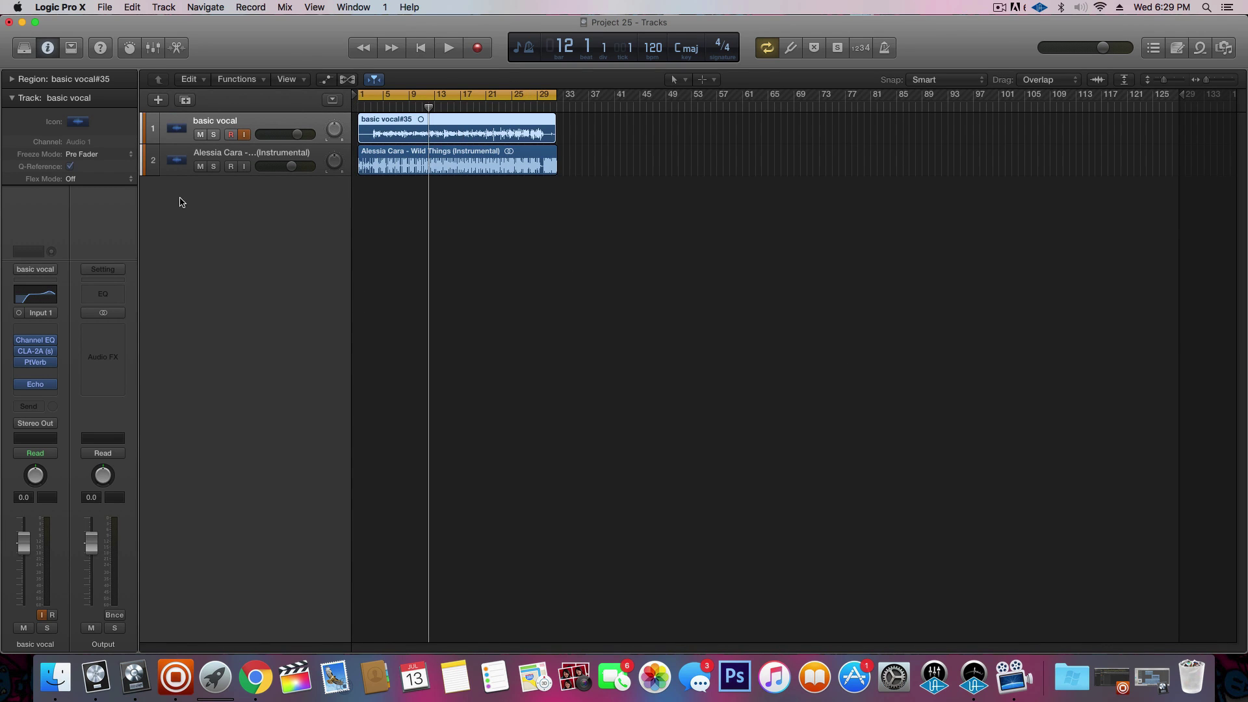
click(30, 407)
click(39, 371)
Step: Browse the basic vocal plug-in list to Audio Units > Antares, close it, and switch to Chrome
click(38, 371)
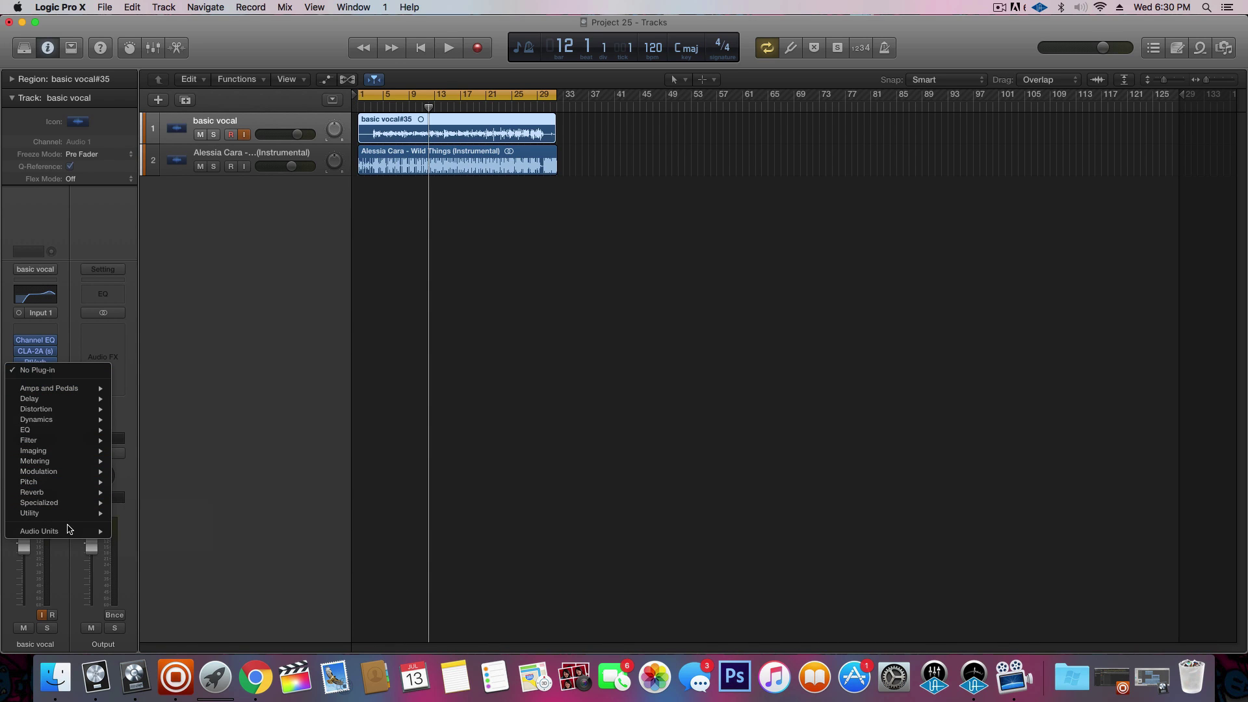
mouse_move(69, 530)
mouse_move(163, 532)
mouse_move(244, 527)
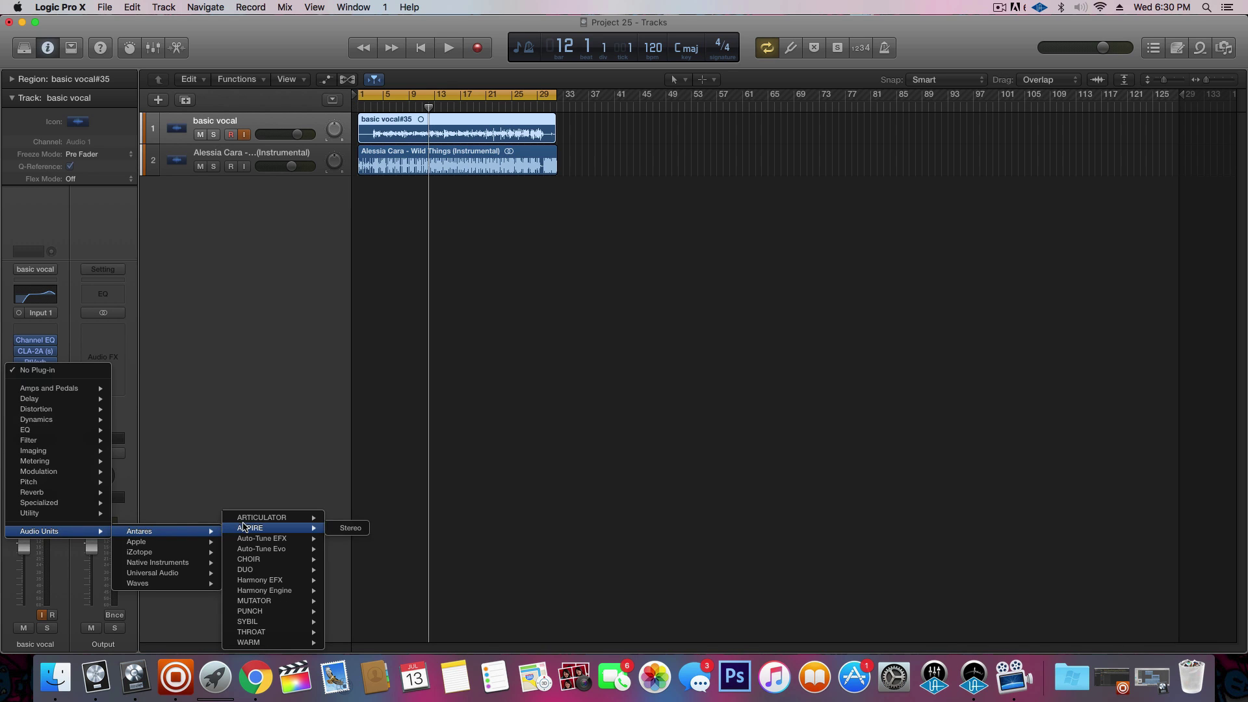
mouse_move(247, 642)
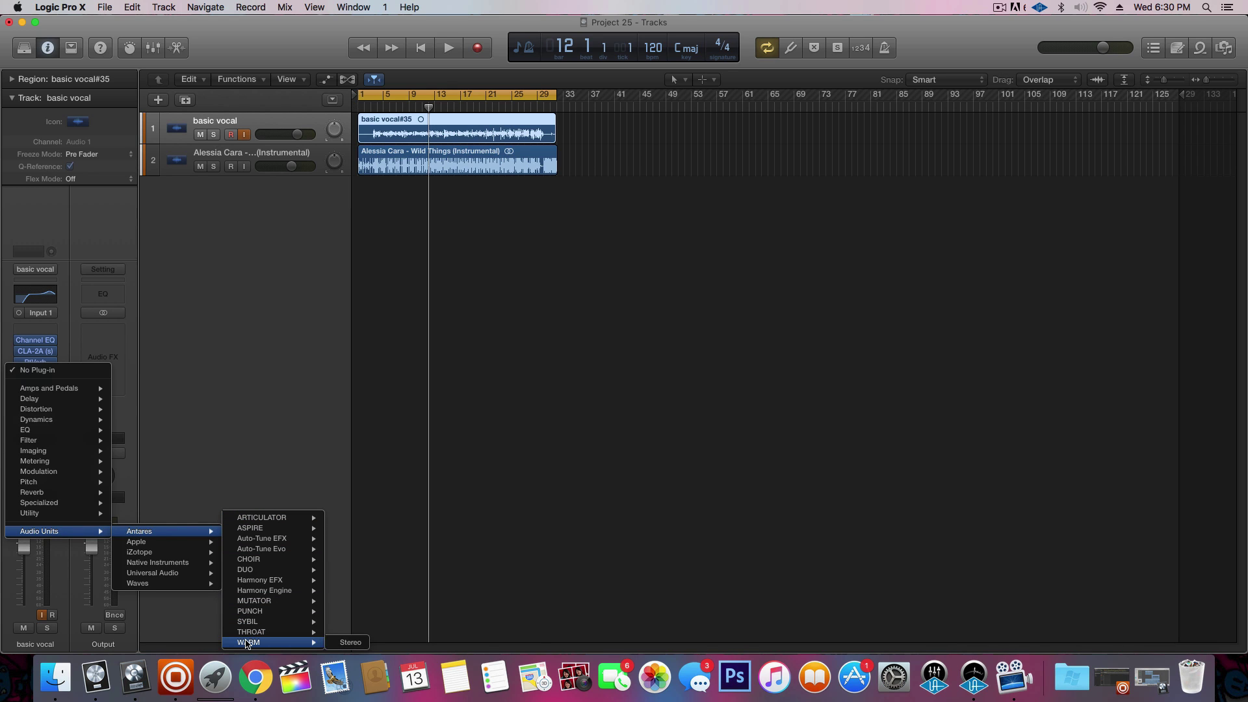
mouse_move(211, 554)
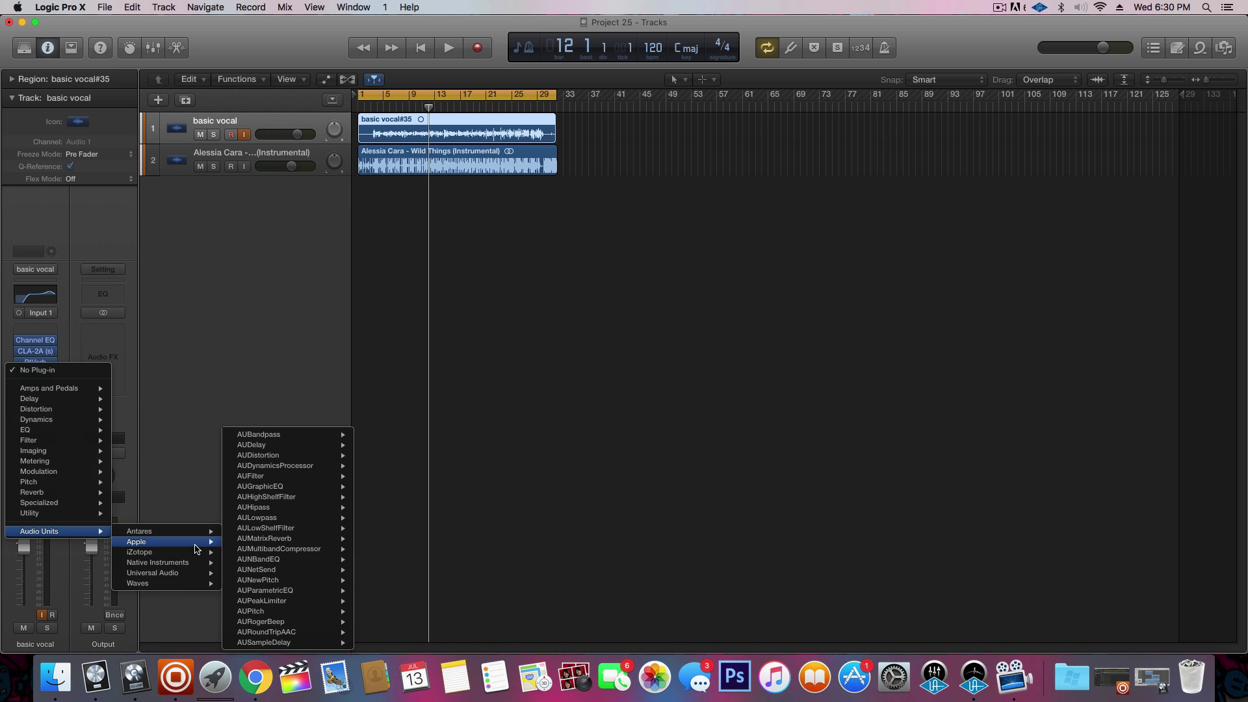
click(218, 273)
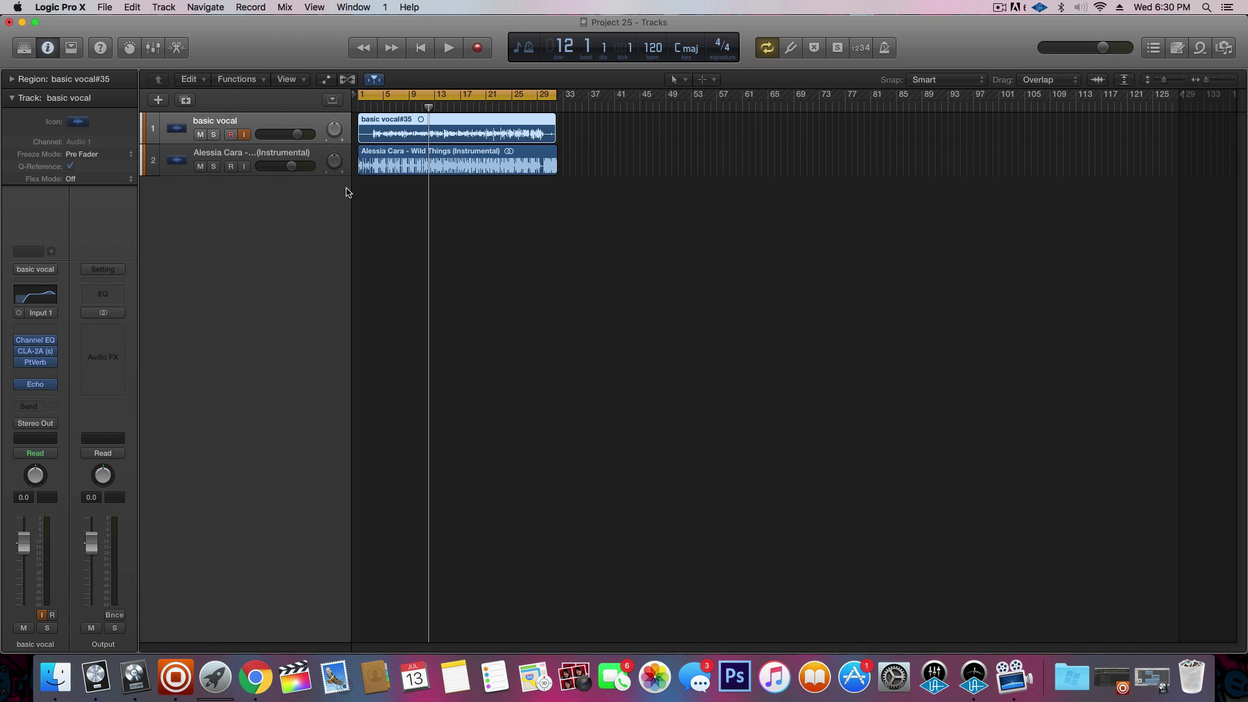
click(267, 669)
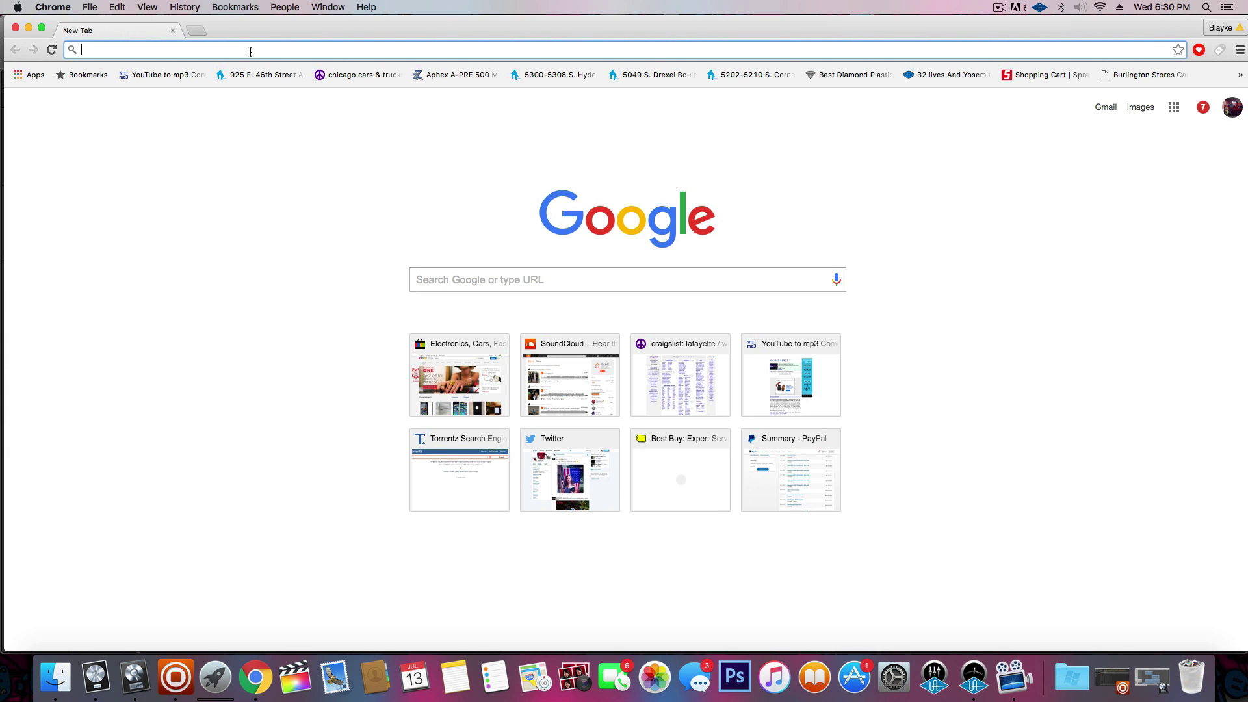
Step: Search Google for '32lives free' and reach Sound Radix's $99 32 Lives product page
text(32)
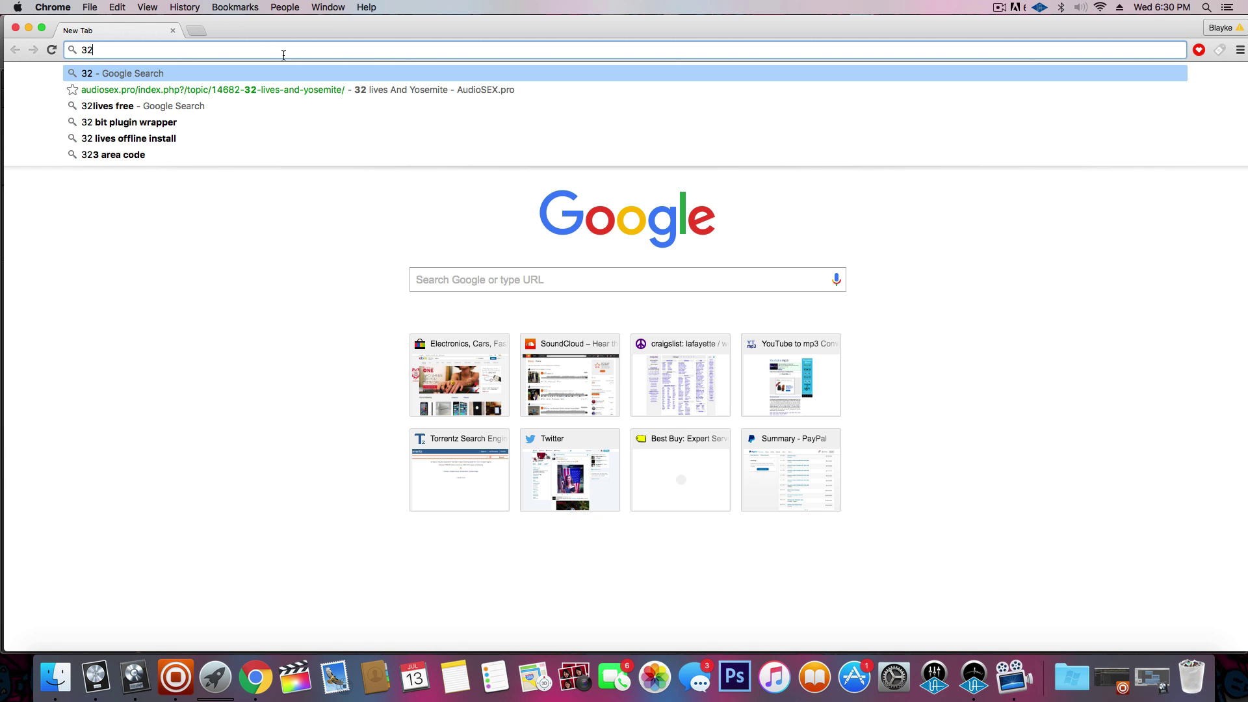
click(144, 107)
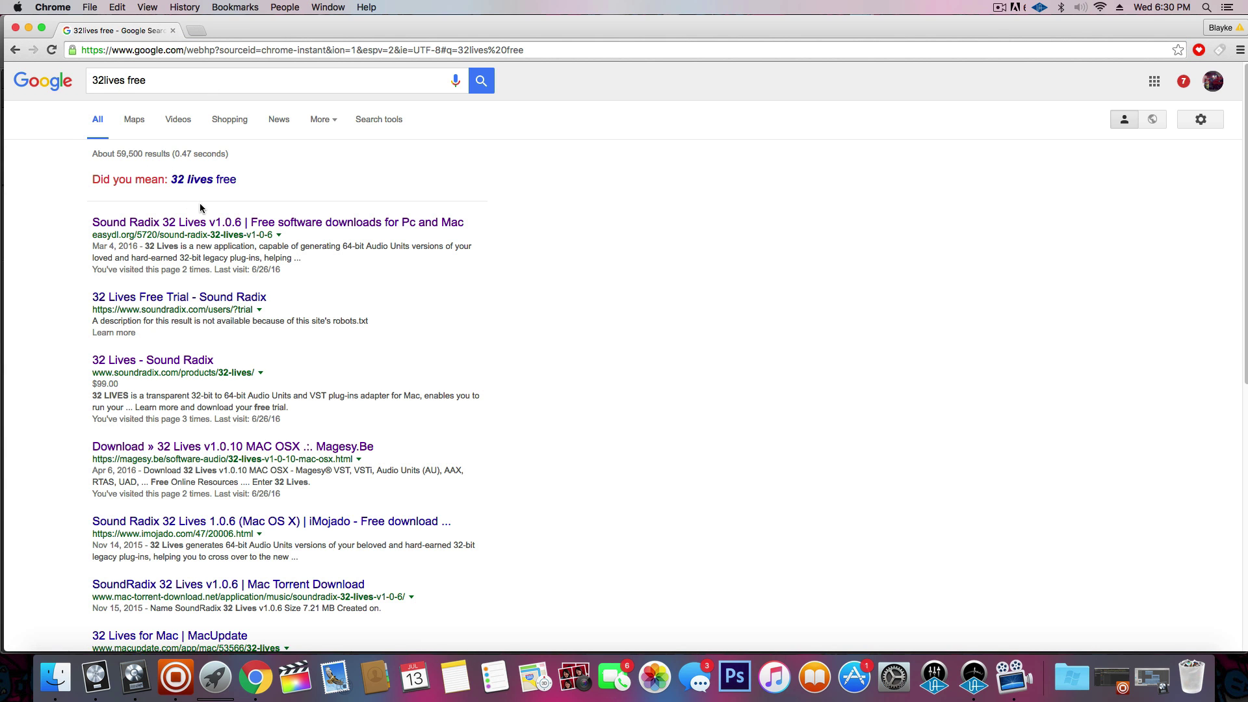
click(131, 298)
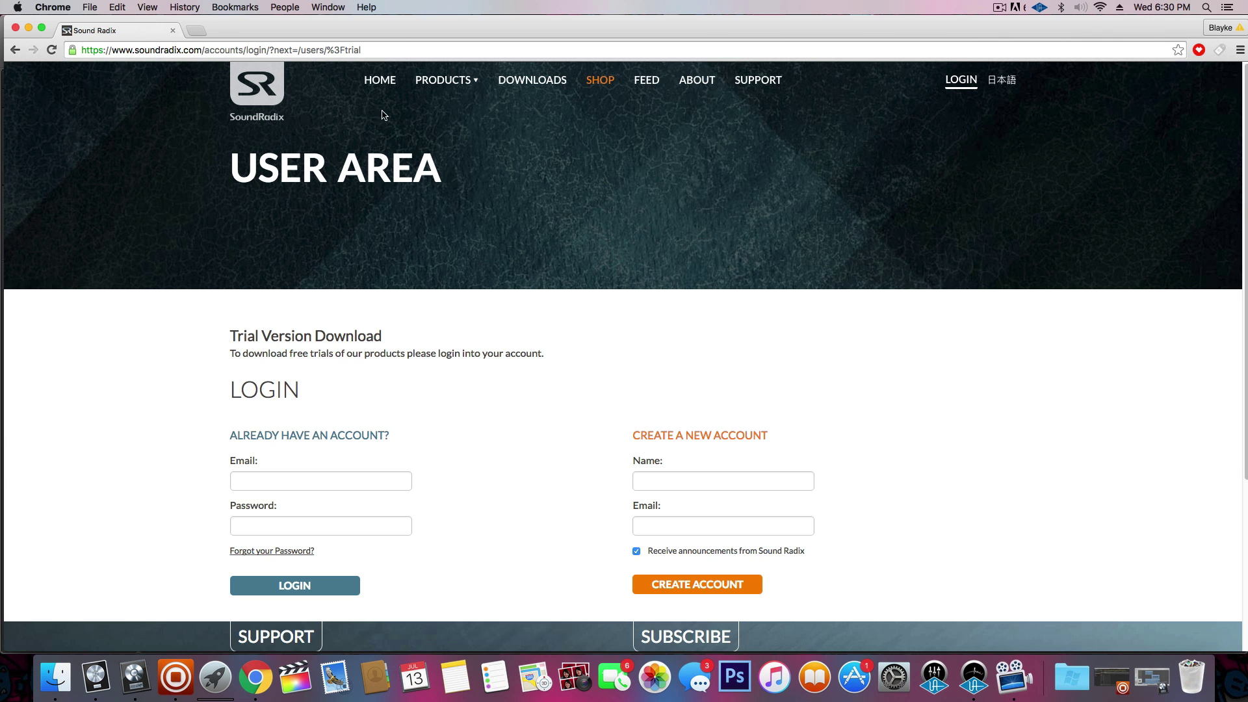
click(437, 101)
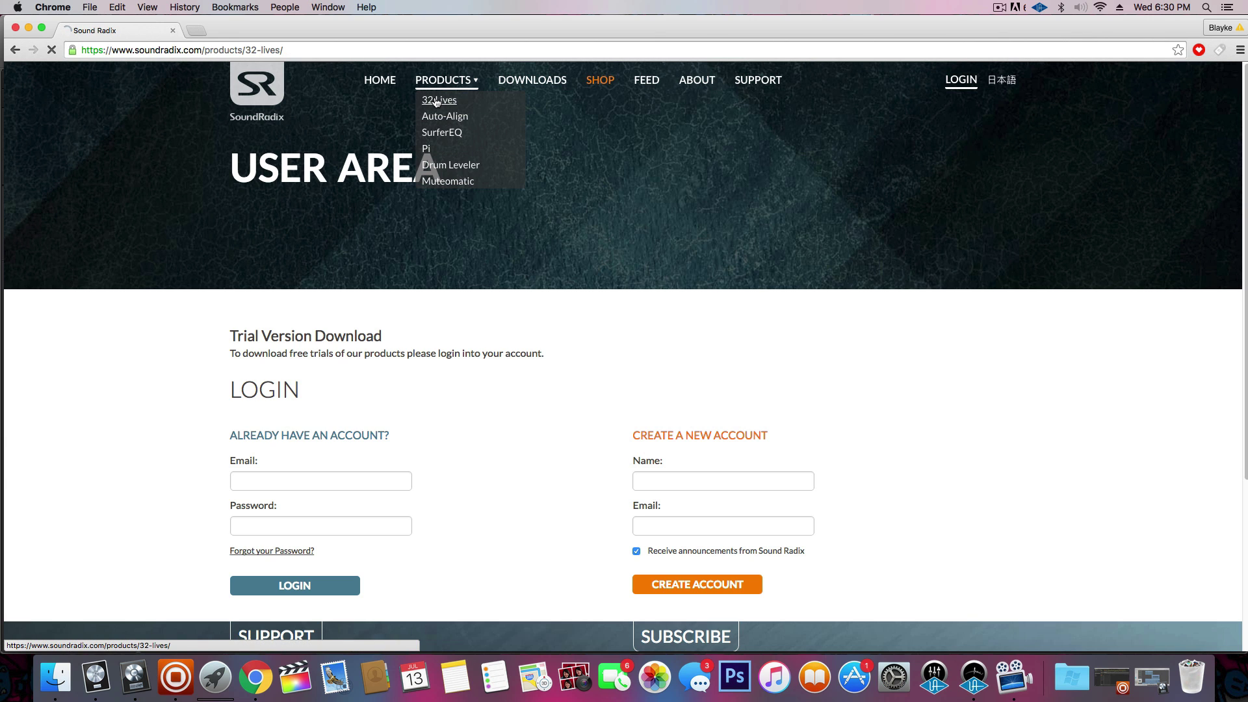
scroll(531, 345, down, 2)
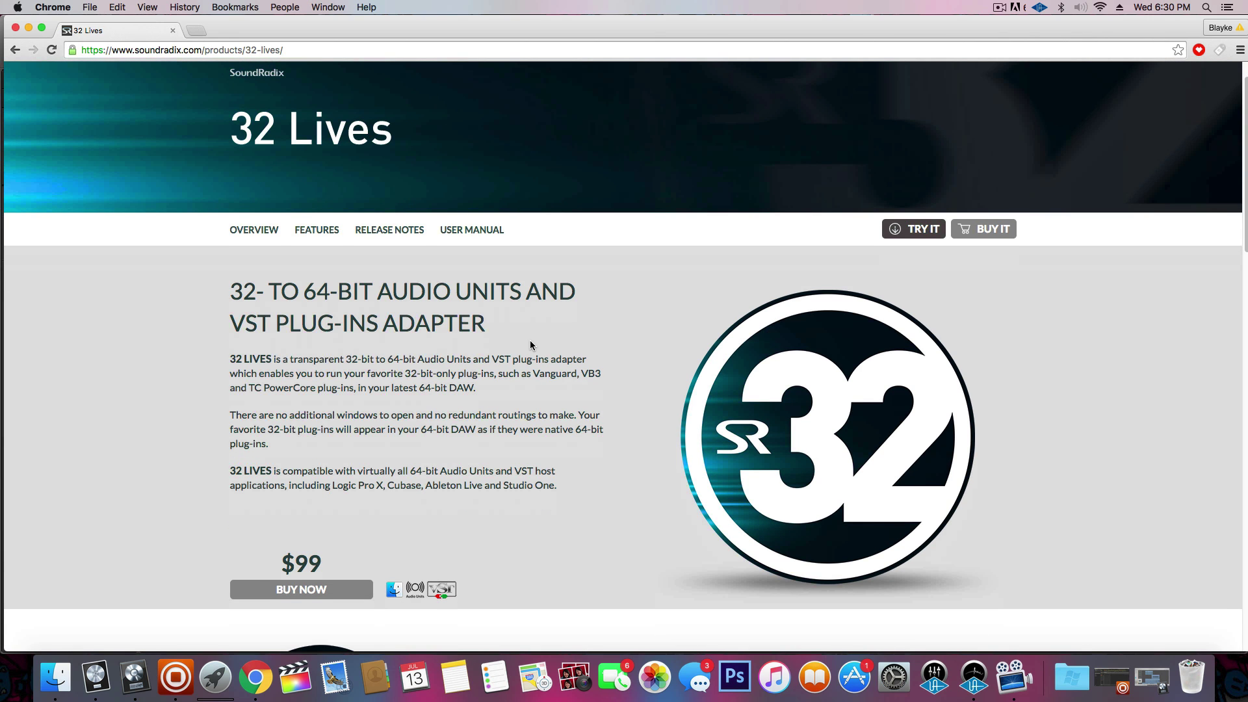
scroll(531, 344, down, 3)
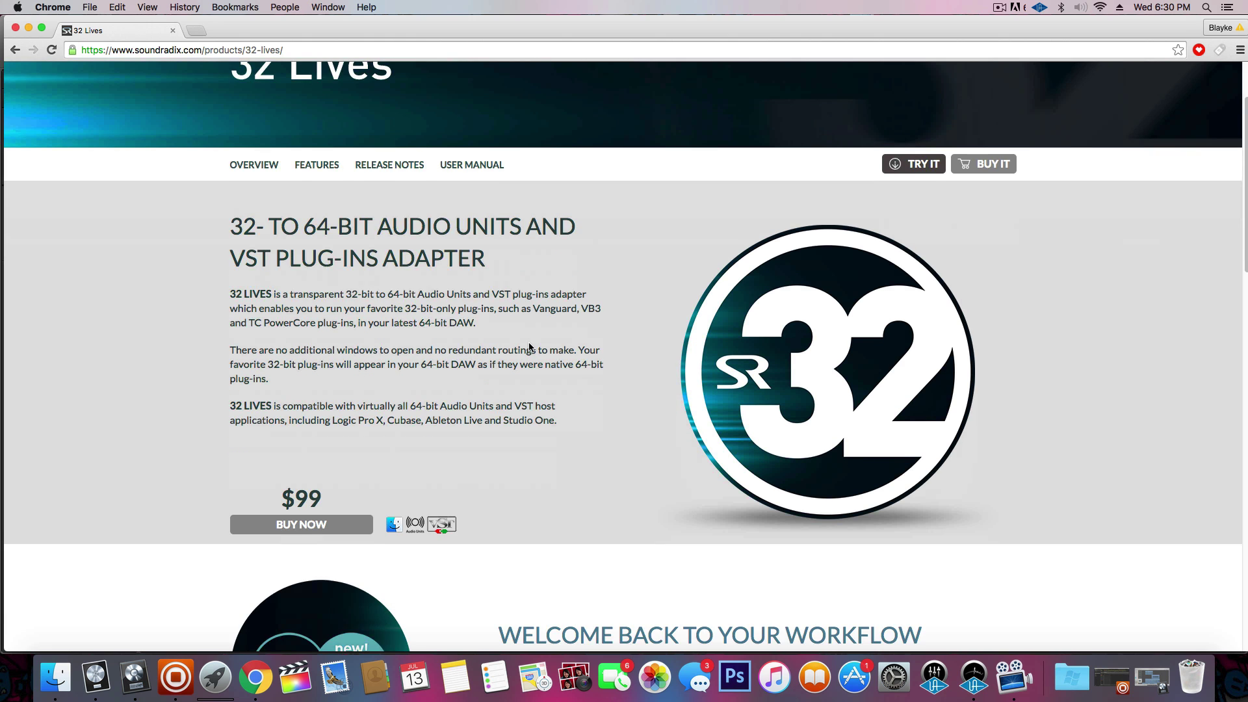
scroll(529, 348, down, 8)
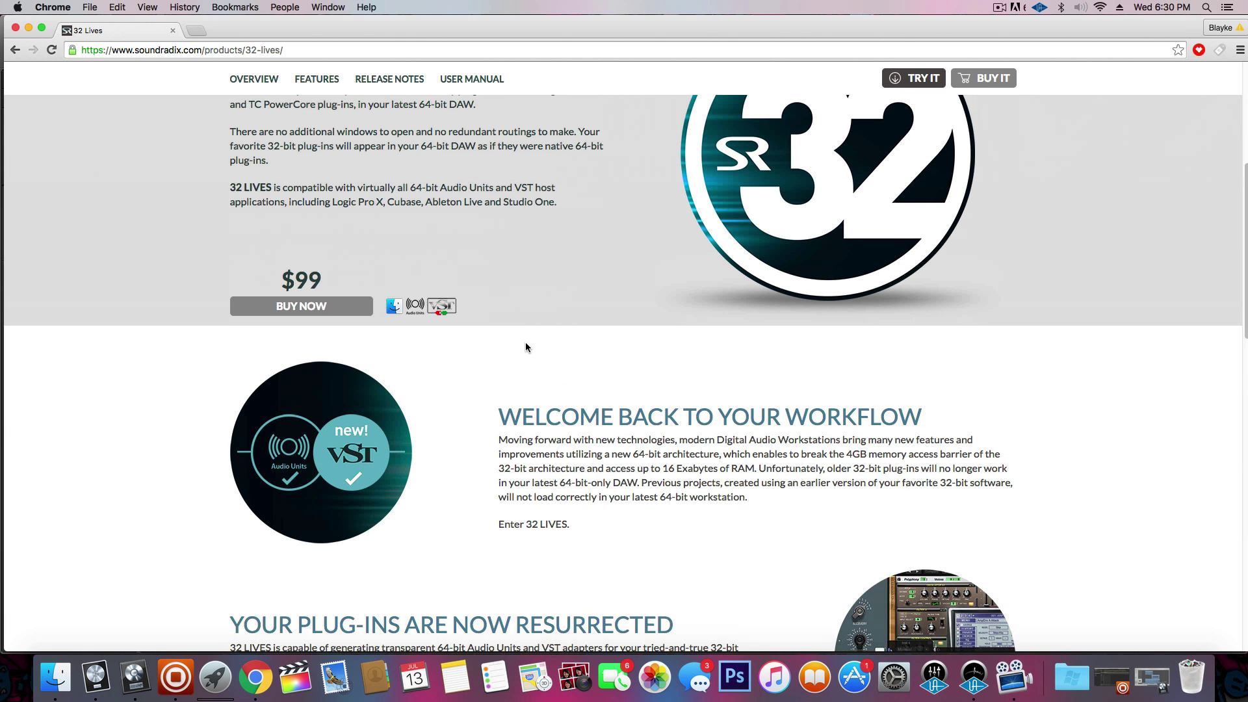
scroll(527, 347, up, 5)
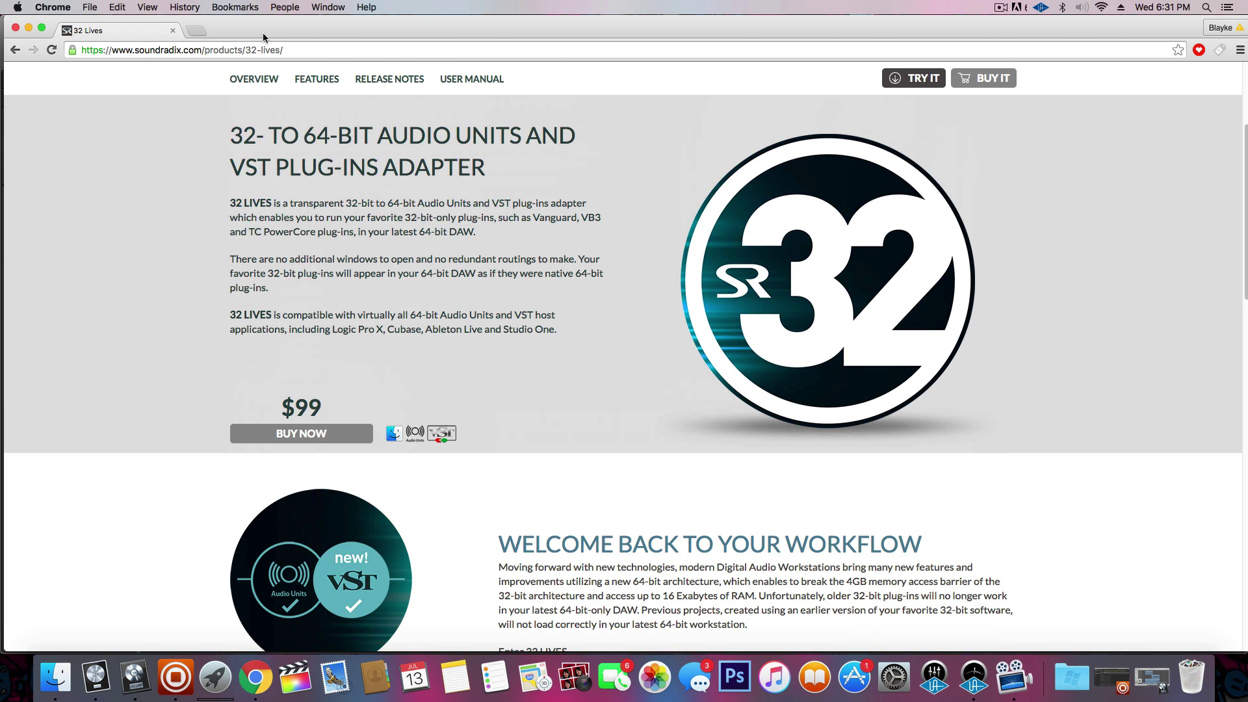
drag(270, 29, 548, 57)
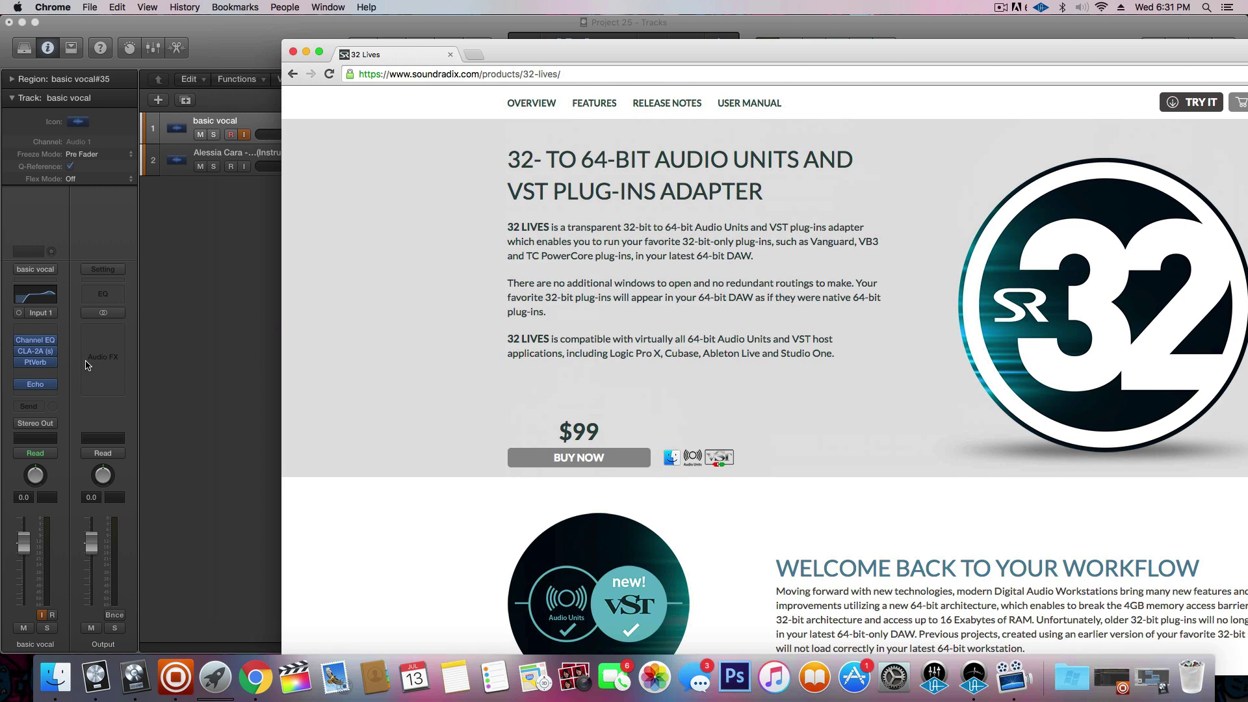
Step: Close Chrome and launch 32 Lives from Finder's Applications folder
click(87, 365)
click(244, 110)
click(294, 52)
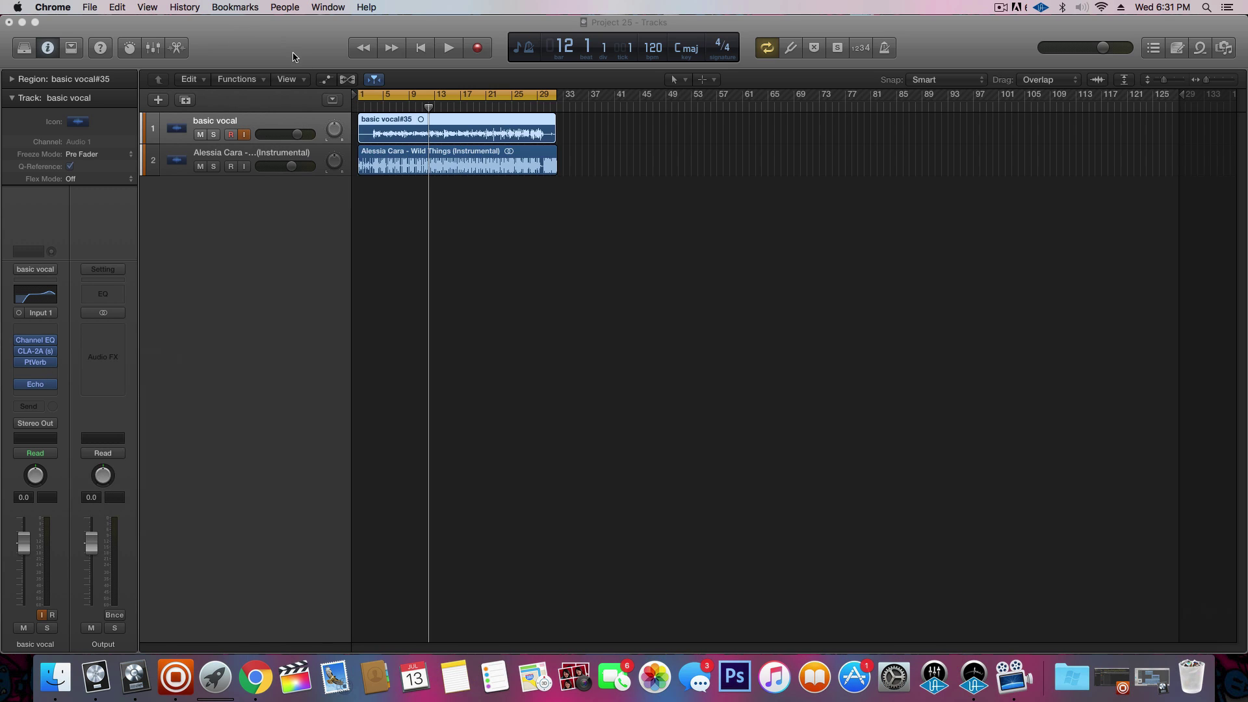
click(56, 681)
click(425, 216)
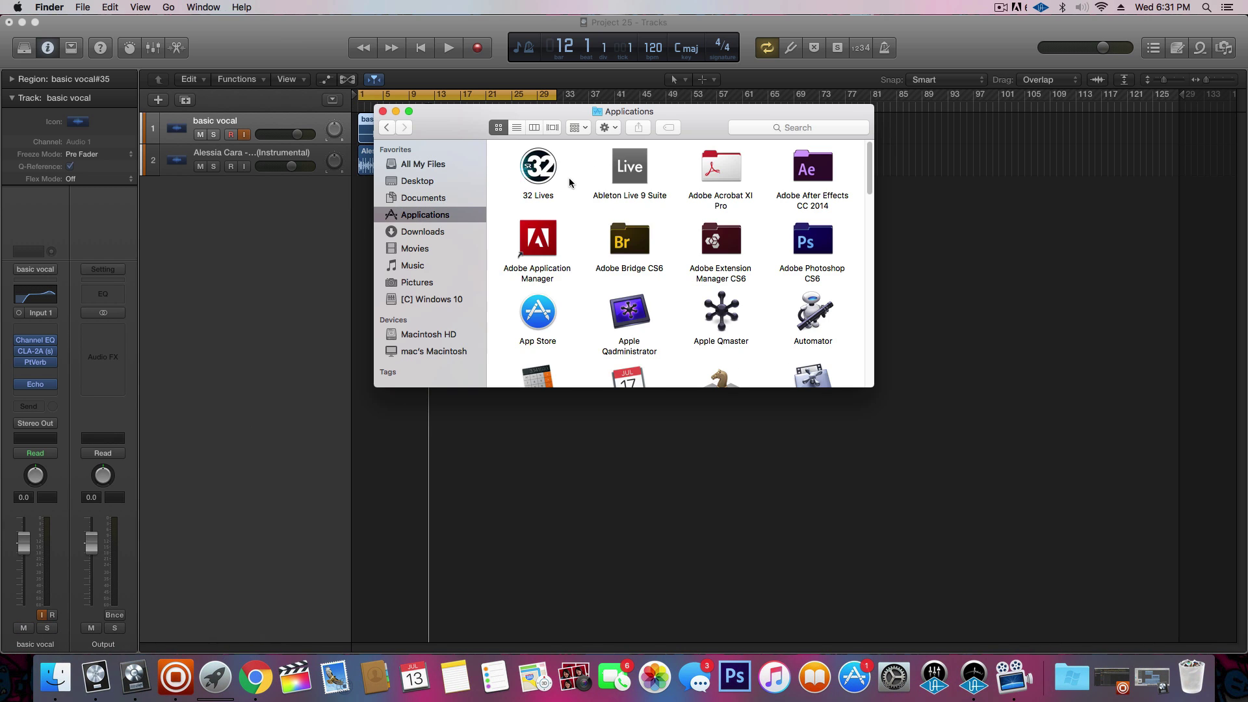
double_click(536, 169)
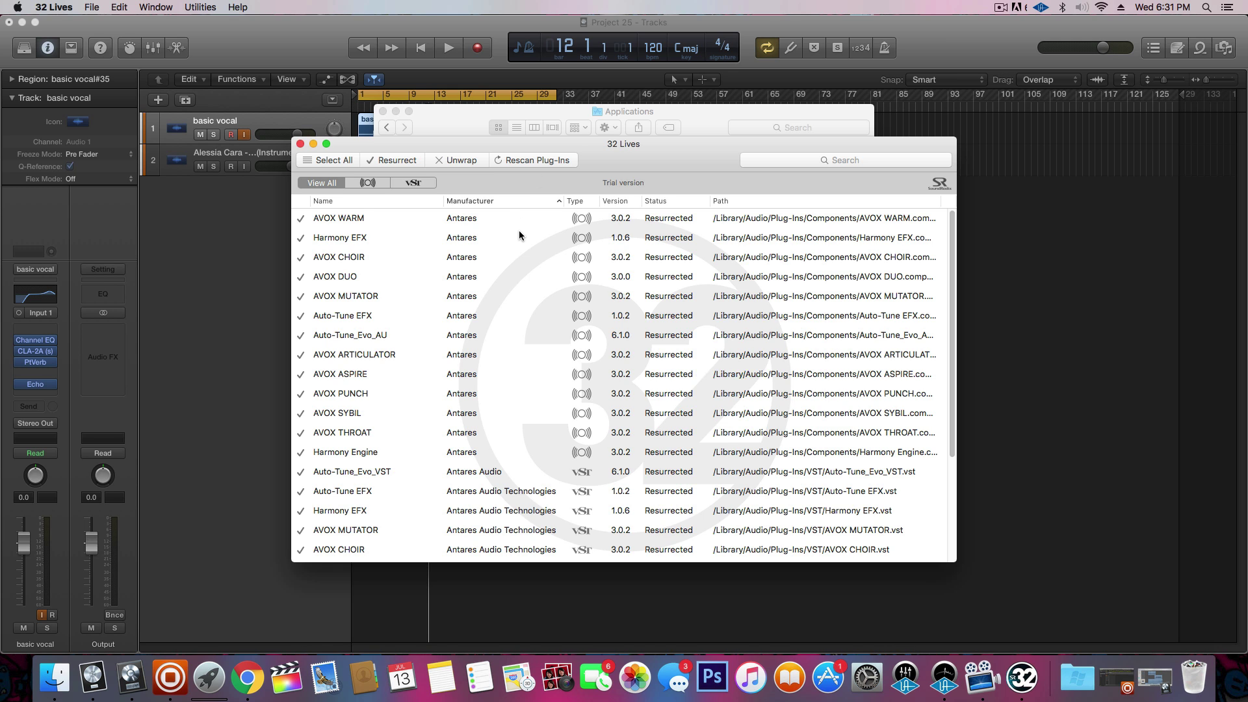
Step: Check the Resurrected Antares entries (AVOX WARM, AVOX ASPIRE, Harmony EFX), then close 32 Lives
scroll(559, 318, down, 5)
scroll(562, 318, up, 5)
click(477, 217)
scroll(486, 295, down, 5)
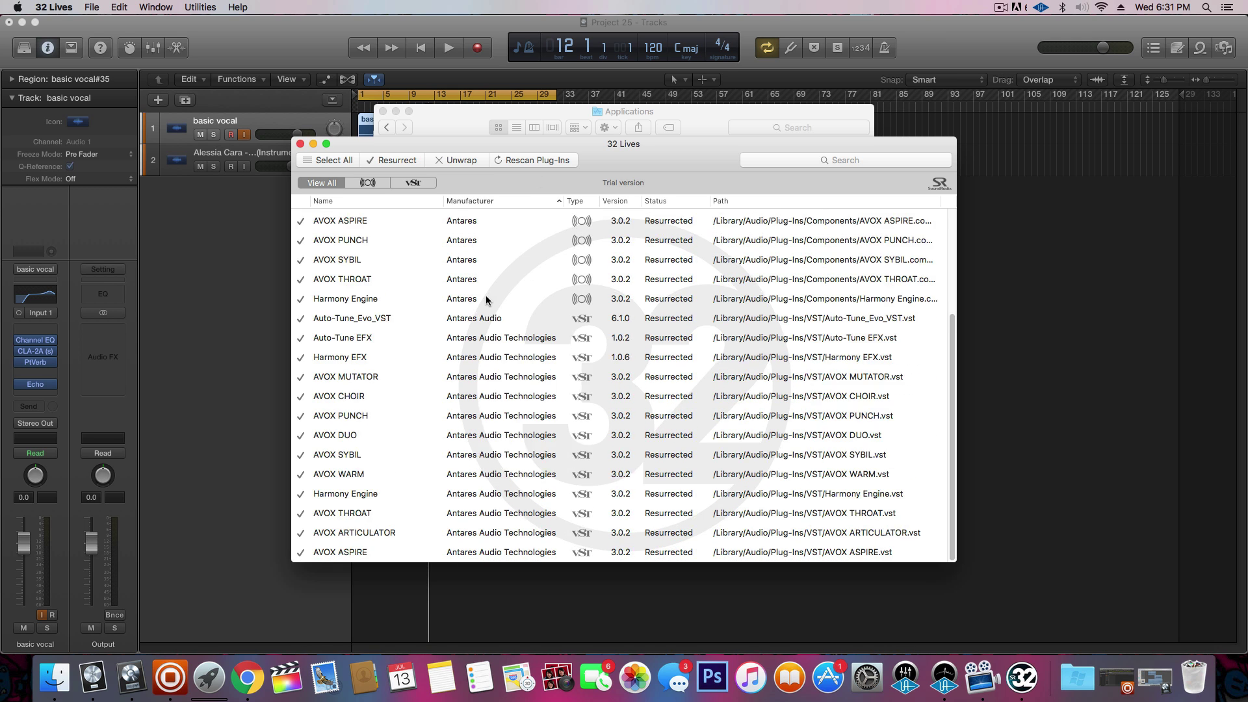
click(464, 550)
click(497, 479)
click(503, 355)
scroll(433, 337, up, 5)
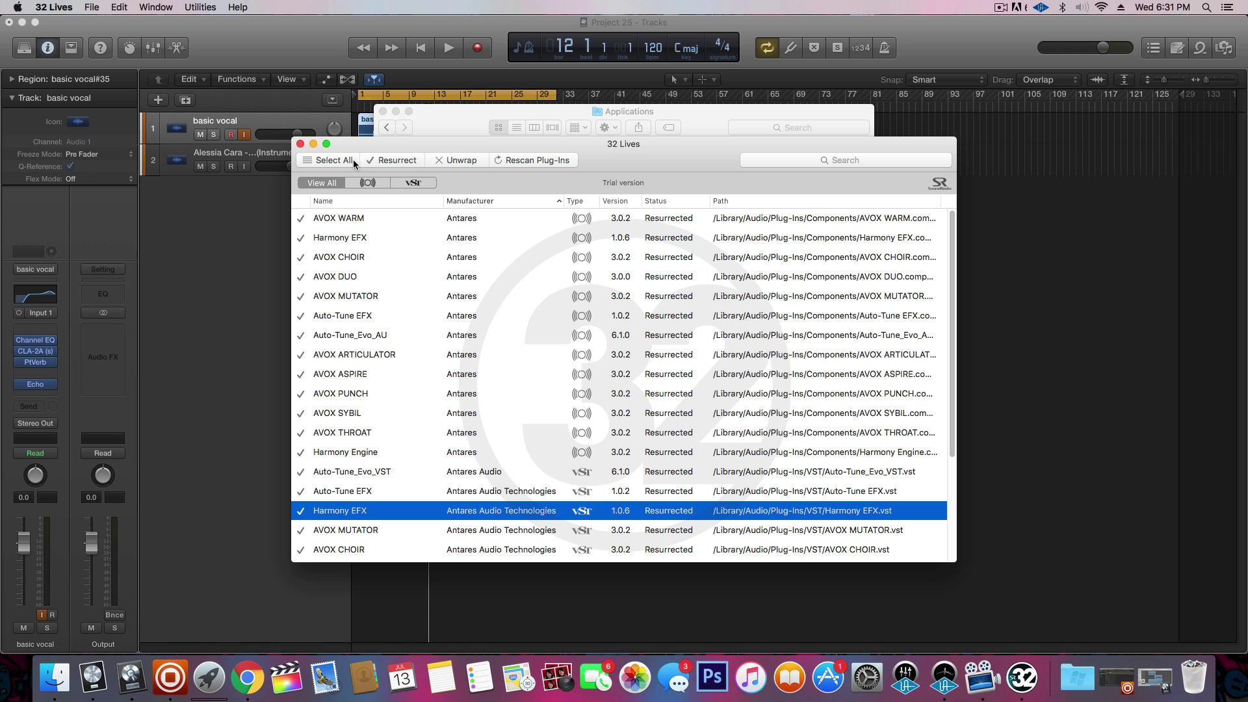
drag(415, 139, 534, 171)
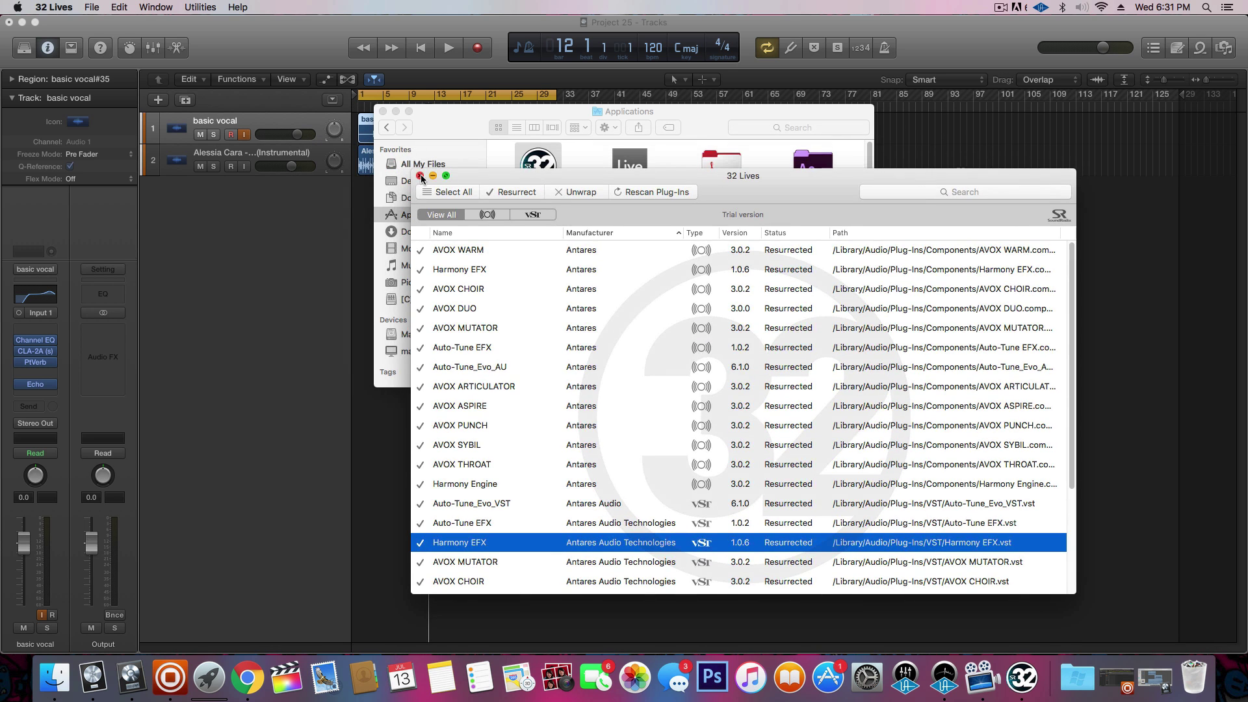
click(420, 177)
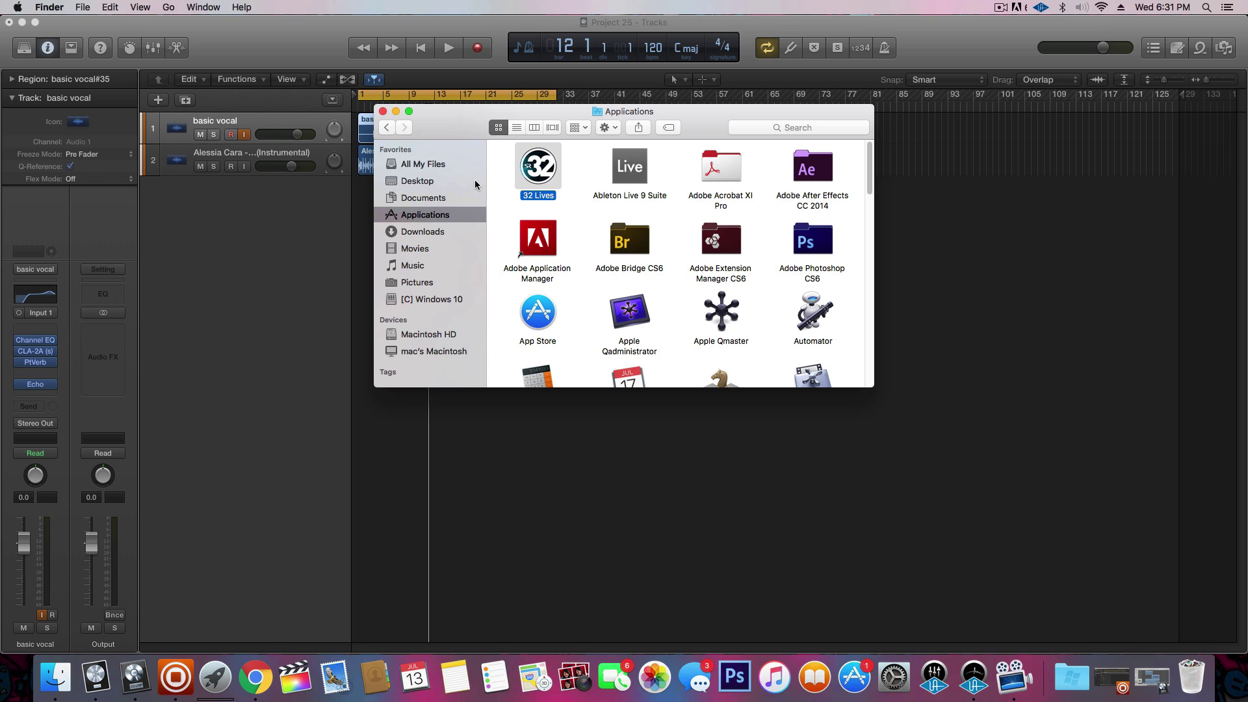
Step: Navigate Macintosh HD > Library > Audio > Plug-Ins > Components in Finder
click(437, 334)
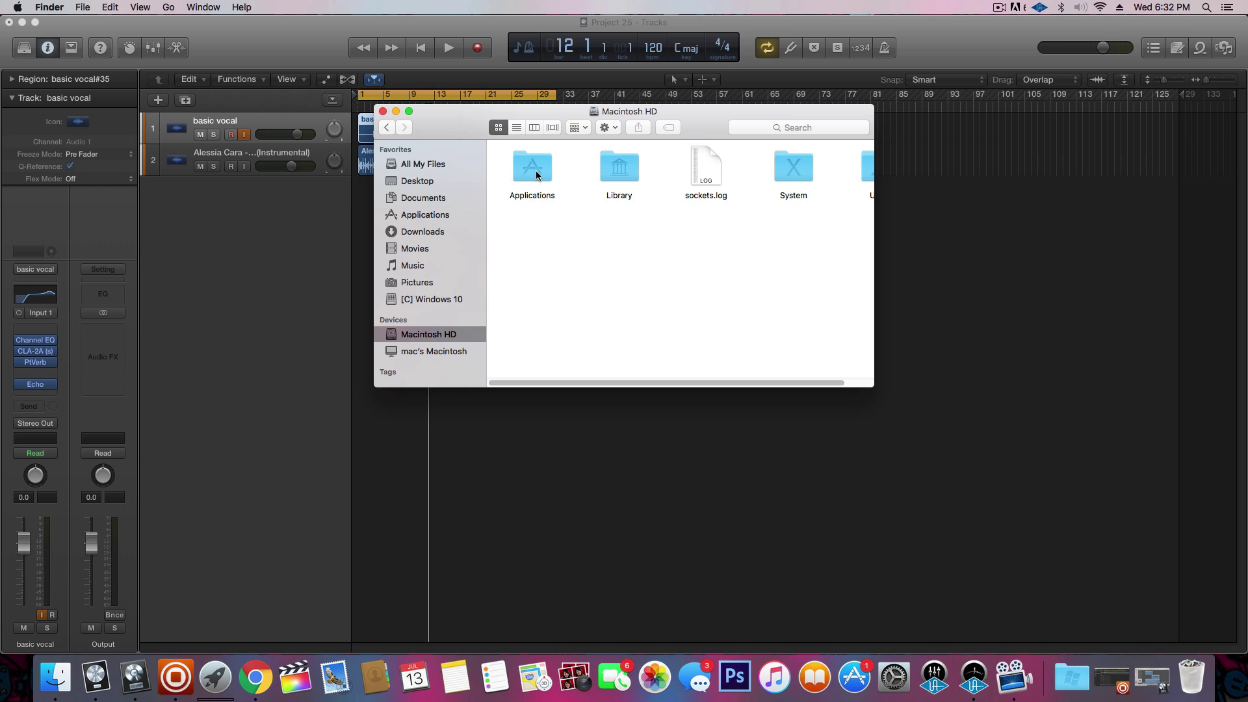
double_click(602, 177)
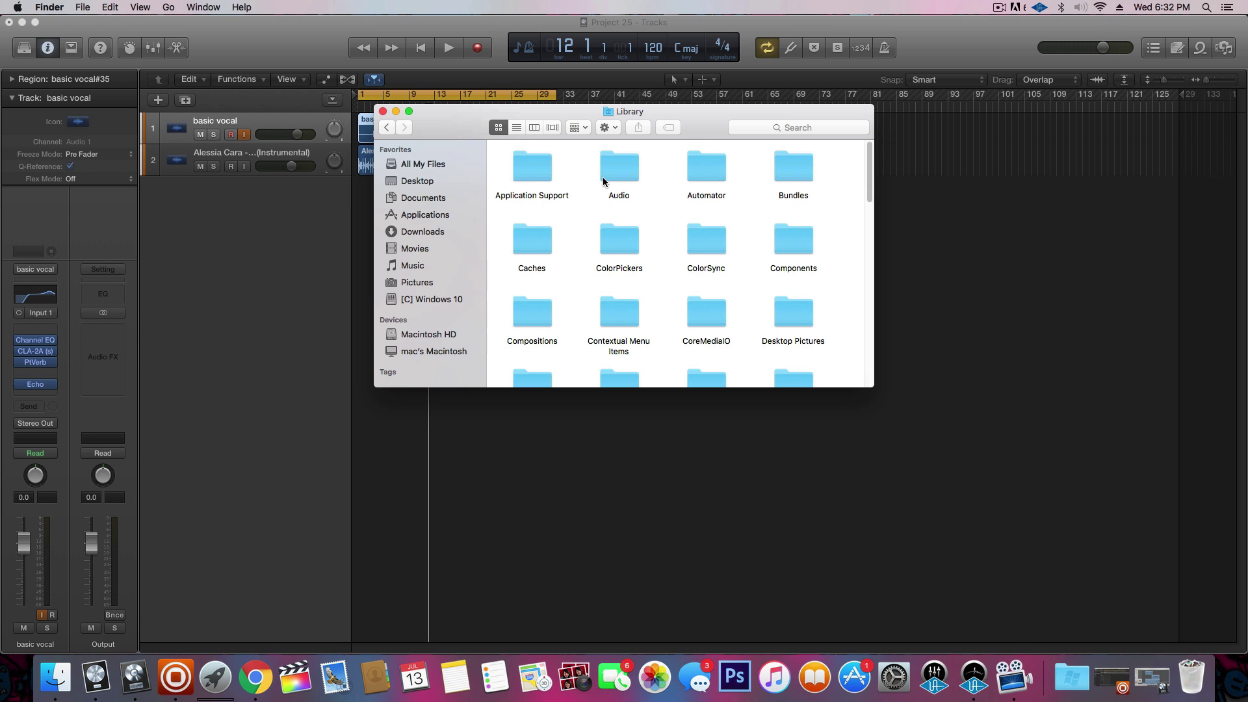
double_click(604, 176)
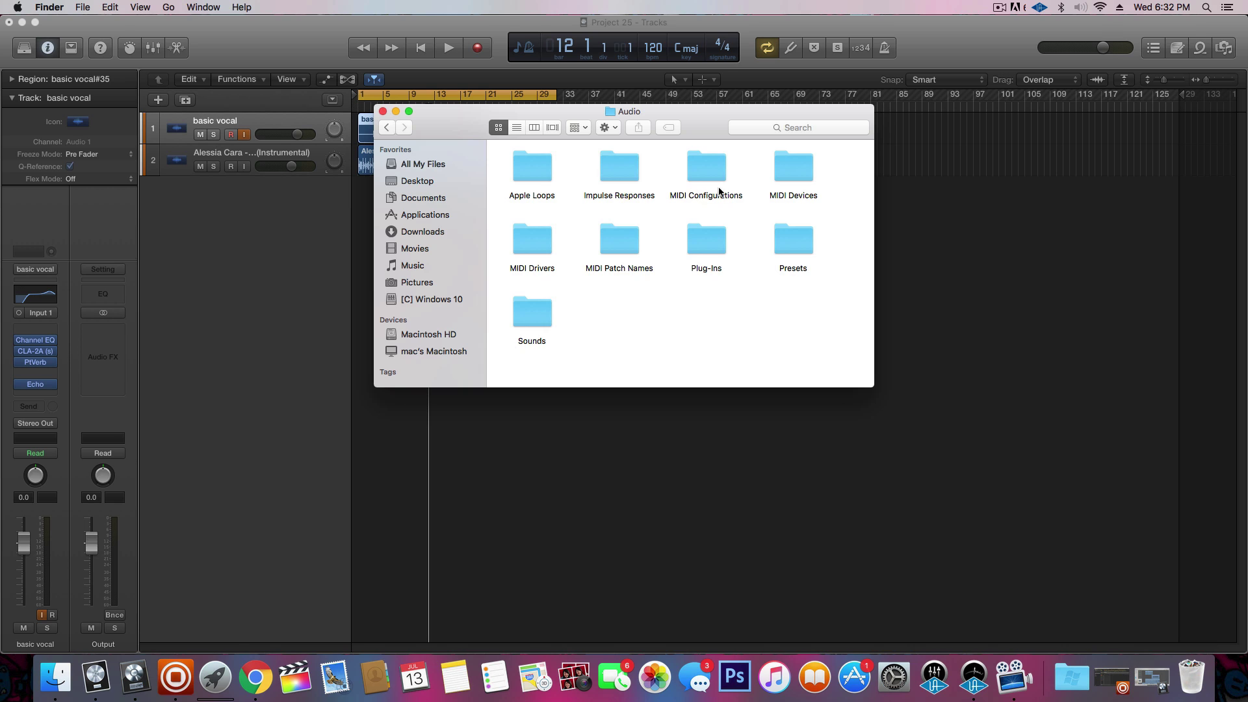
double_click(696, 240)
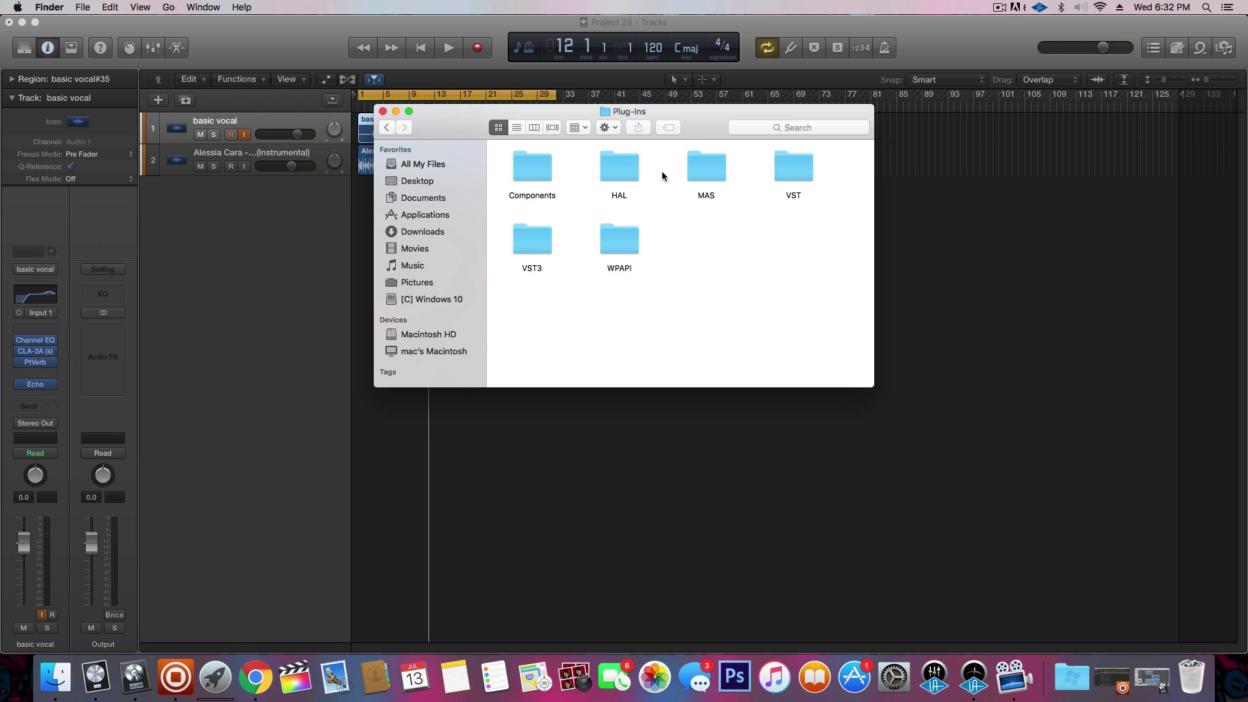
double_click(522, 175)
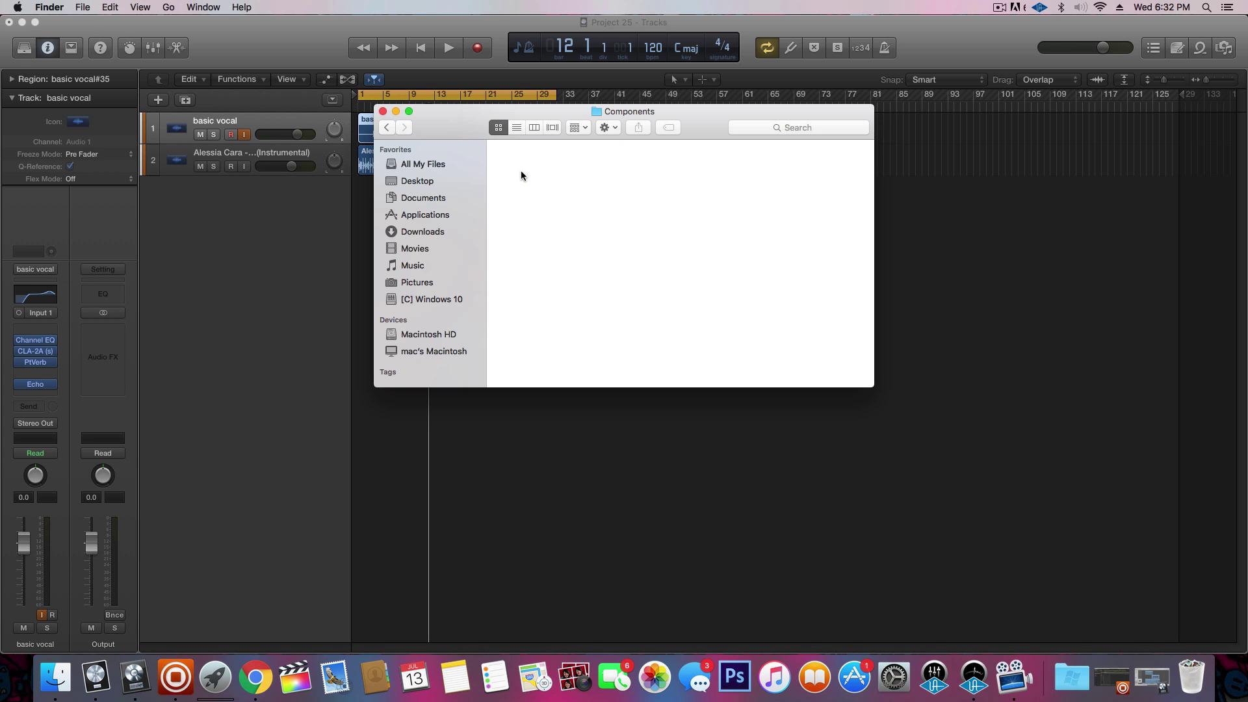
click(389, 128)
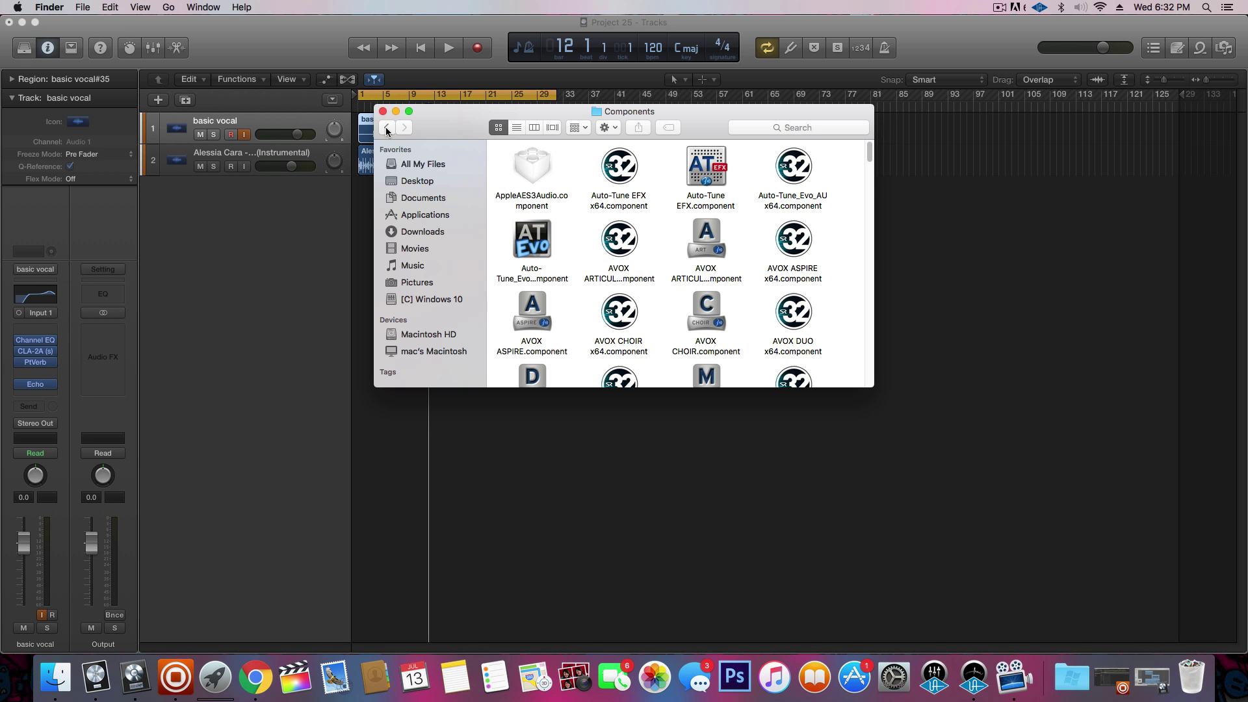
Step: Scroll through the Components files, checking Auto-Tune EFX x64 and the AVOX and Harmony components
scroll(588, 240, down, 15)
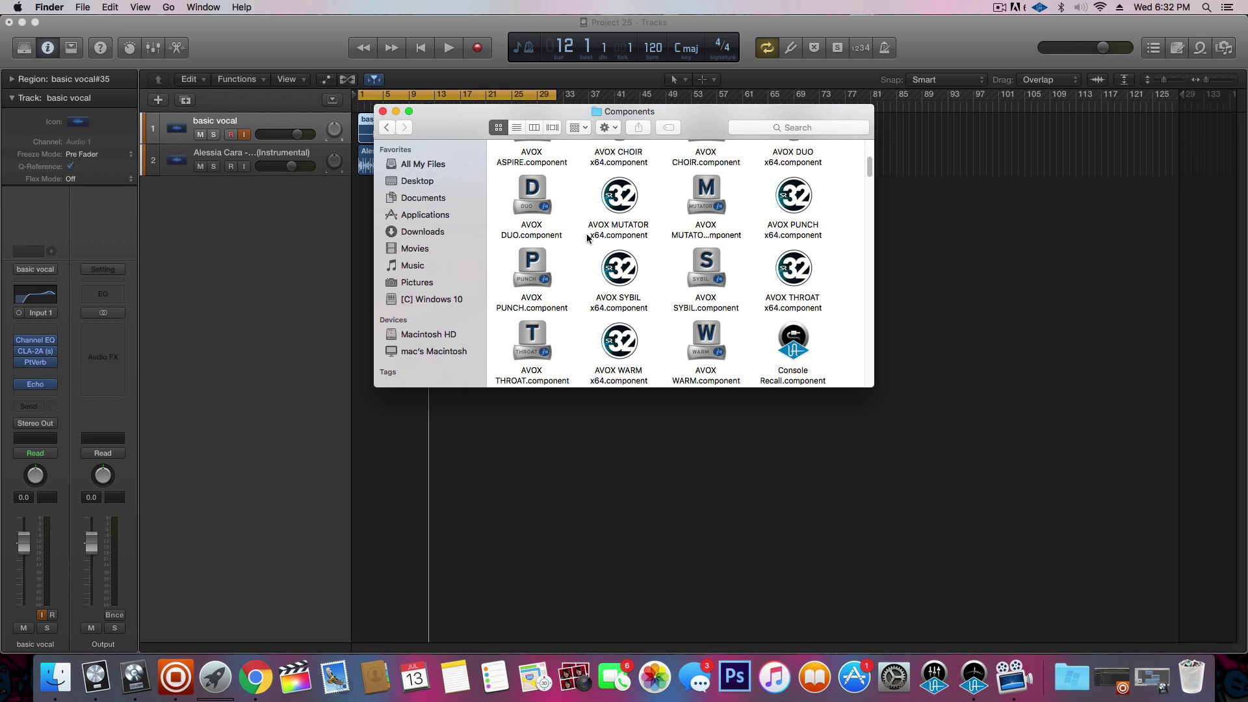
scroll(587, 244, down, 10)
scroll(586, 245, up, 20)
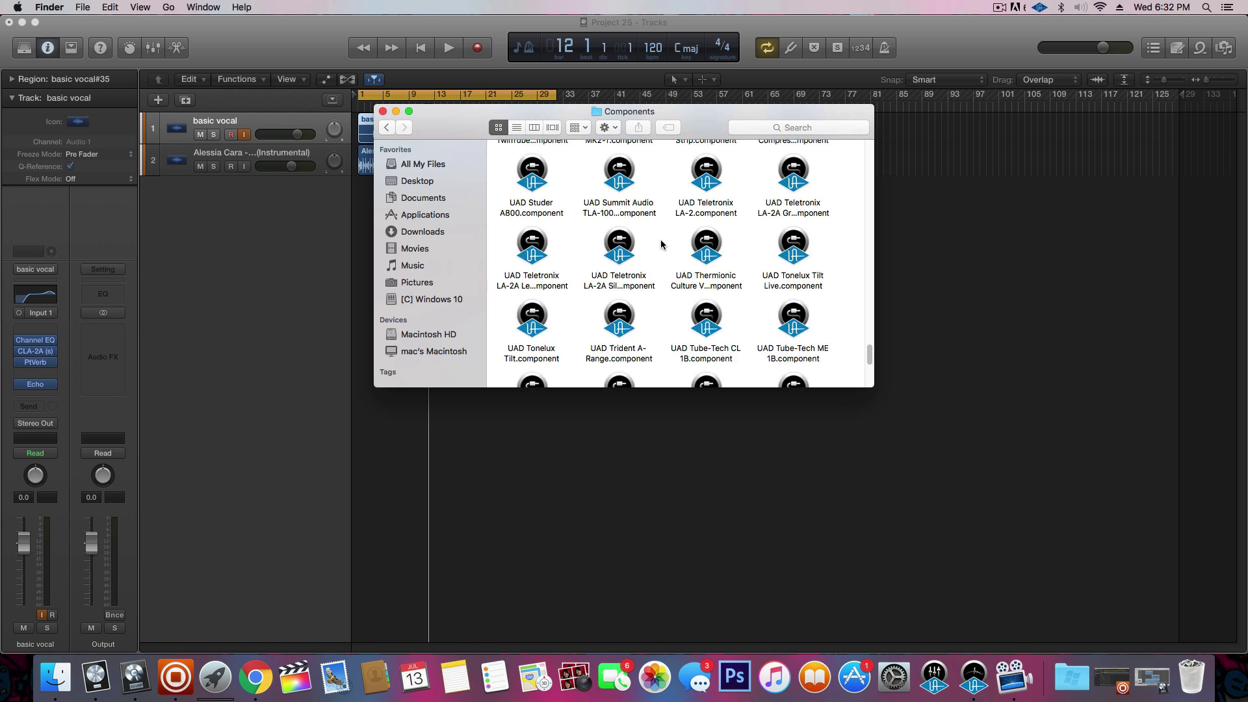
scroll(559, 239, down, 2)
scroll(559, 248, up, 2)
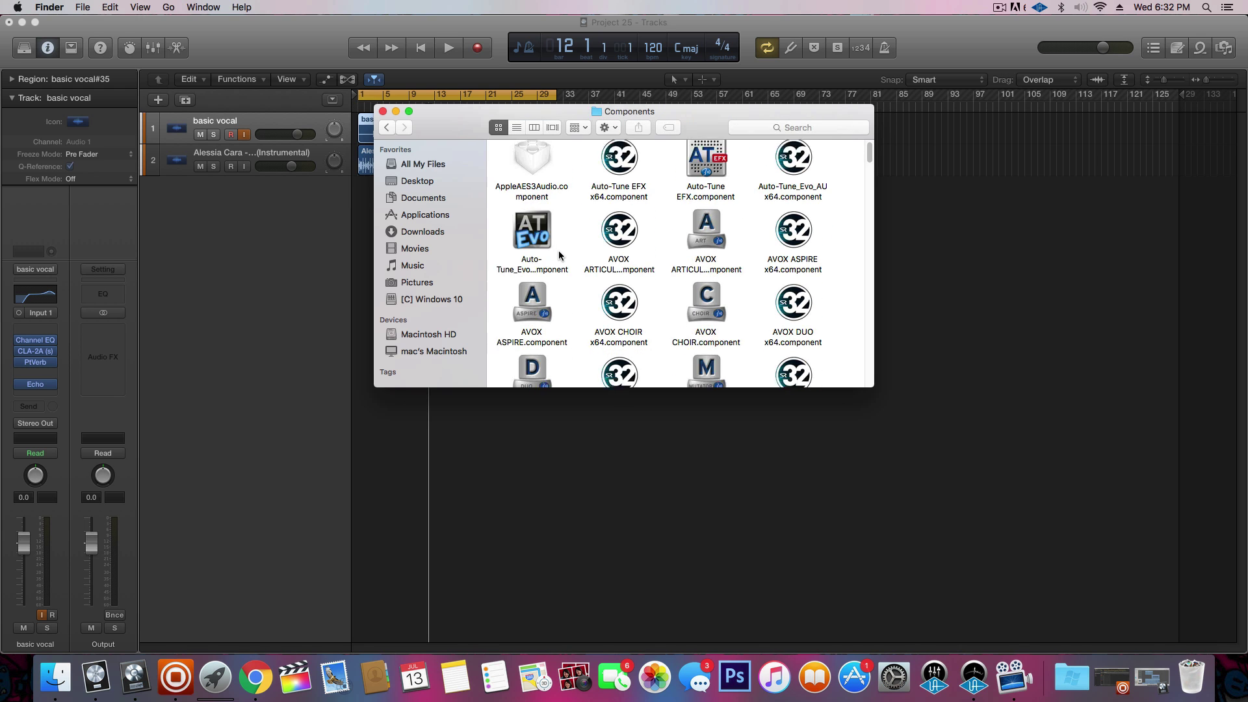
scroll(555, 253, down, 6)
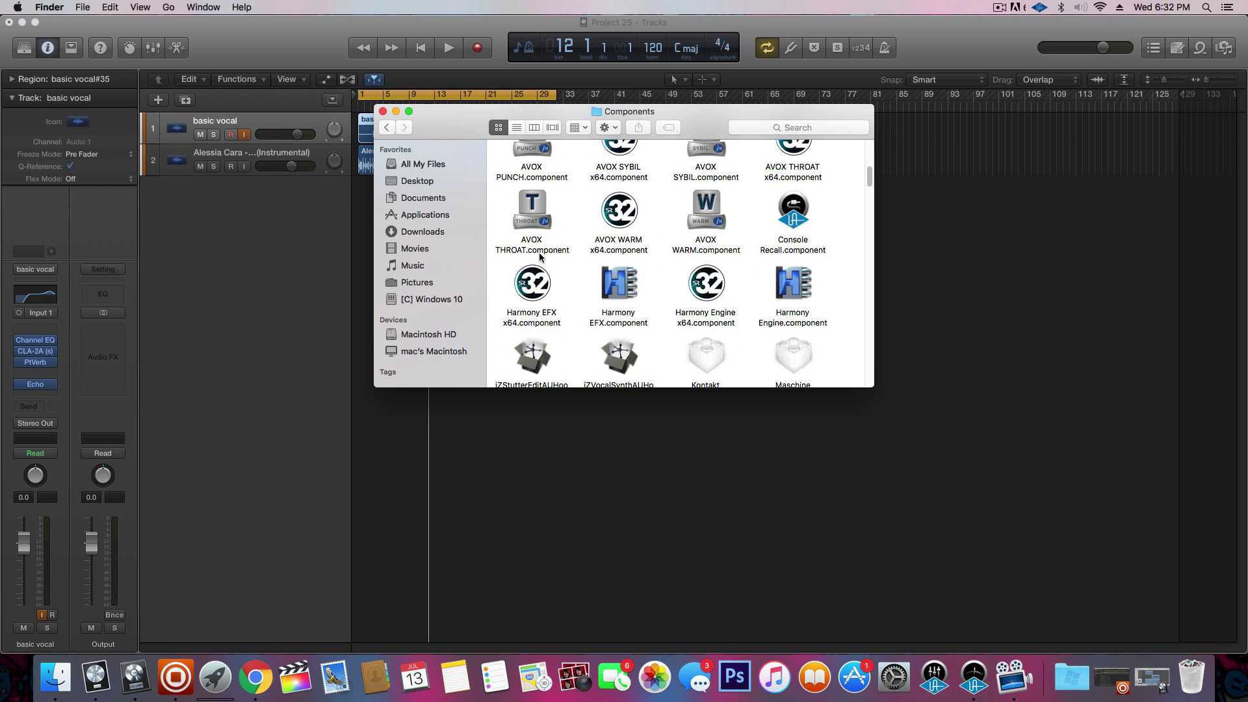
scroll(537, 252, up, 5)
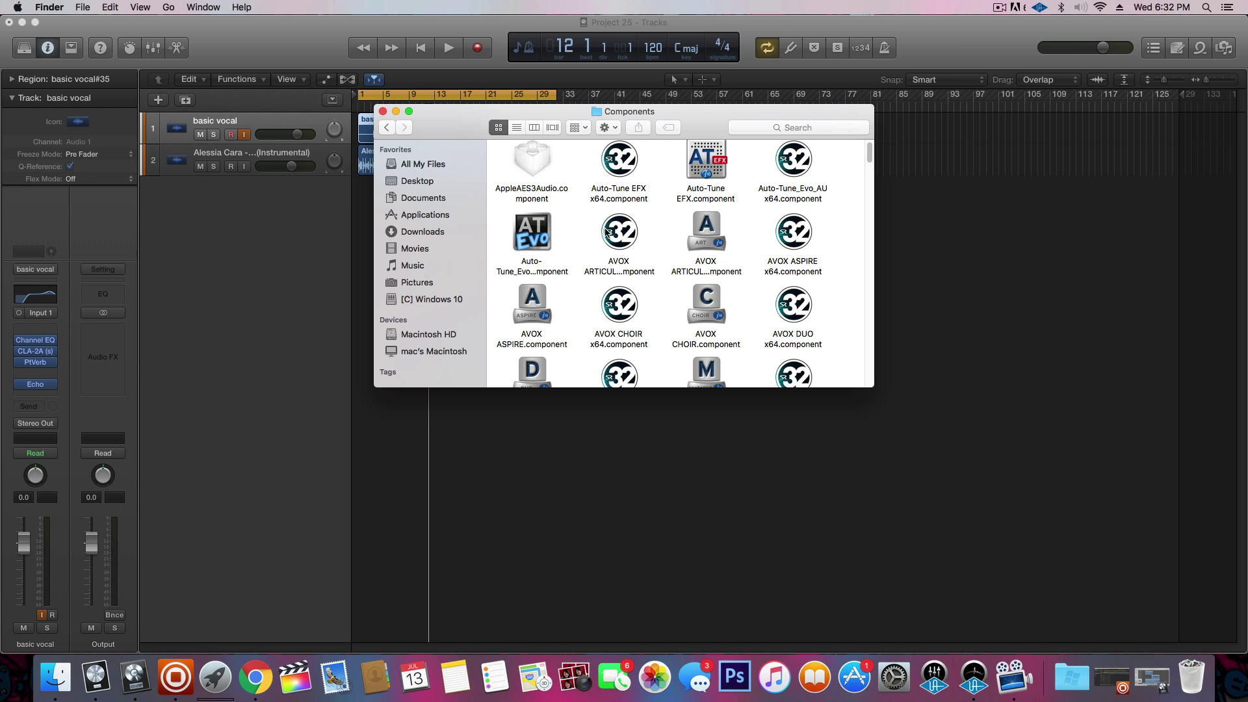
scroll(593, 314, down, 3)
scroll(594, 314, down, 2)
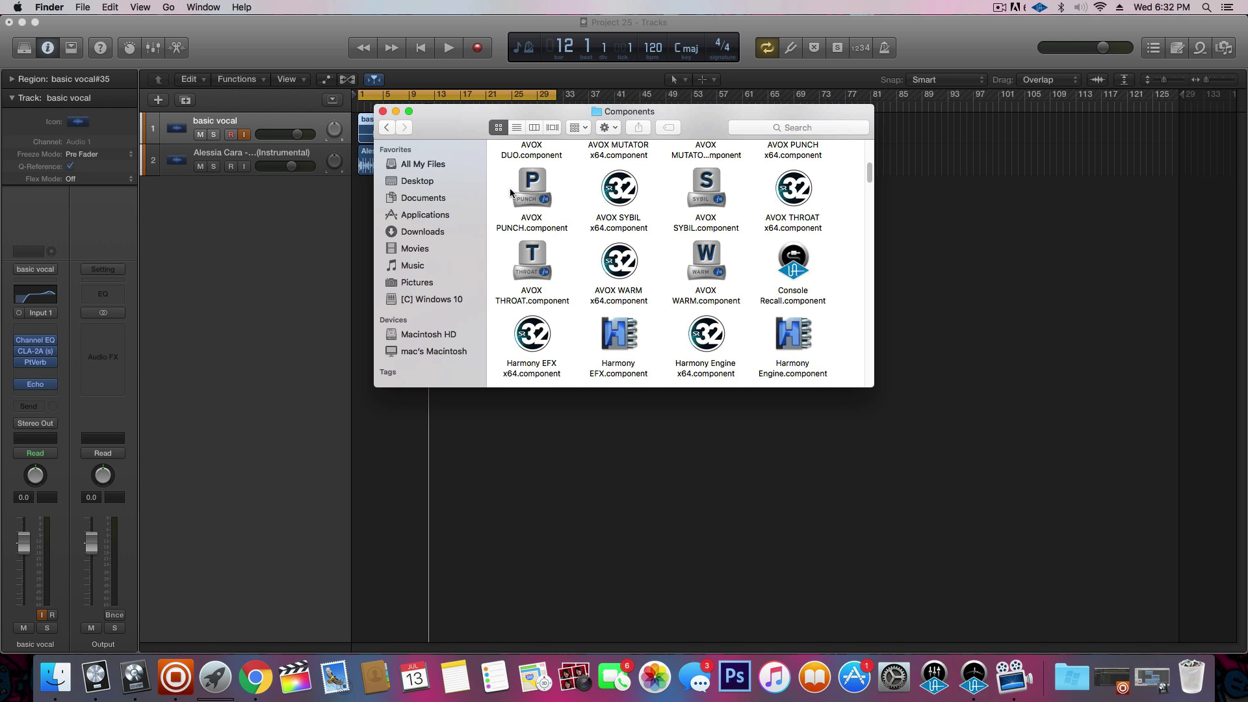
Step: Insert Auto-Tune EFX (Mono) from Audio Units > Antares on basic vocal, continuing the 32 Lives trial
click(382, 112)
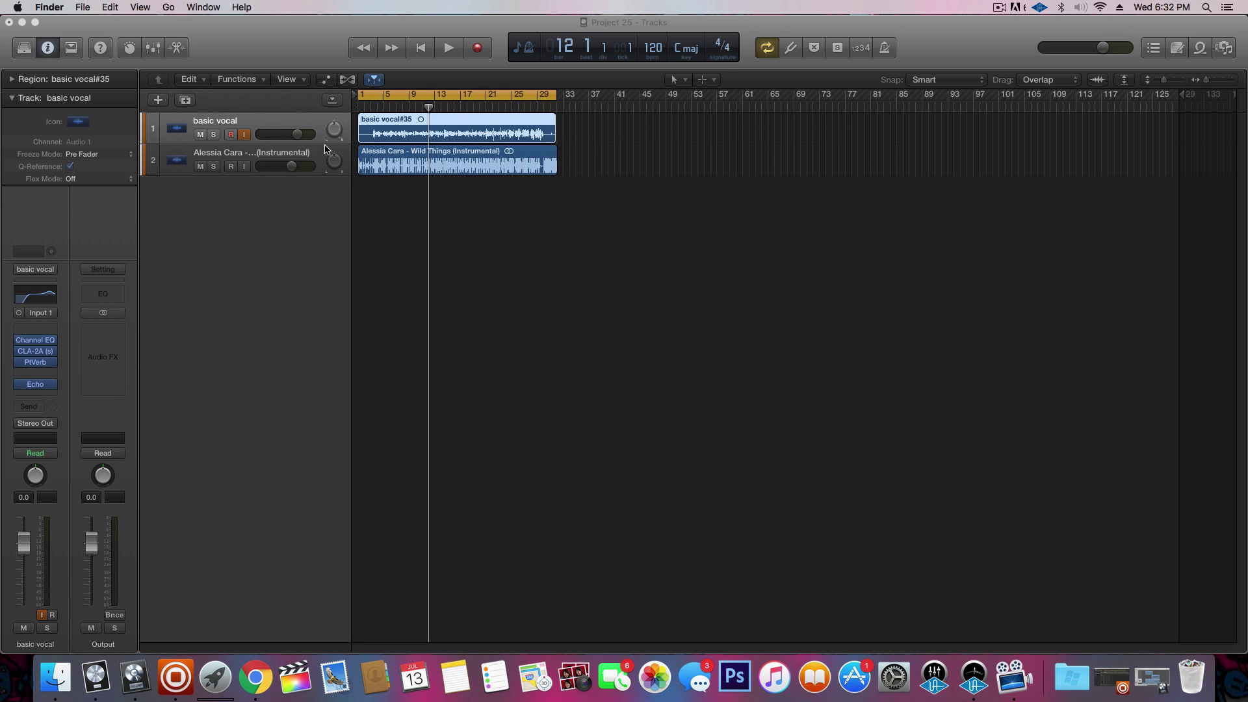
click(47, 333)
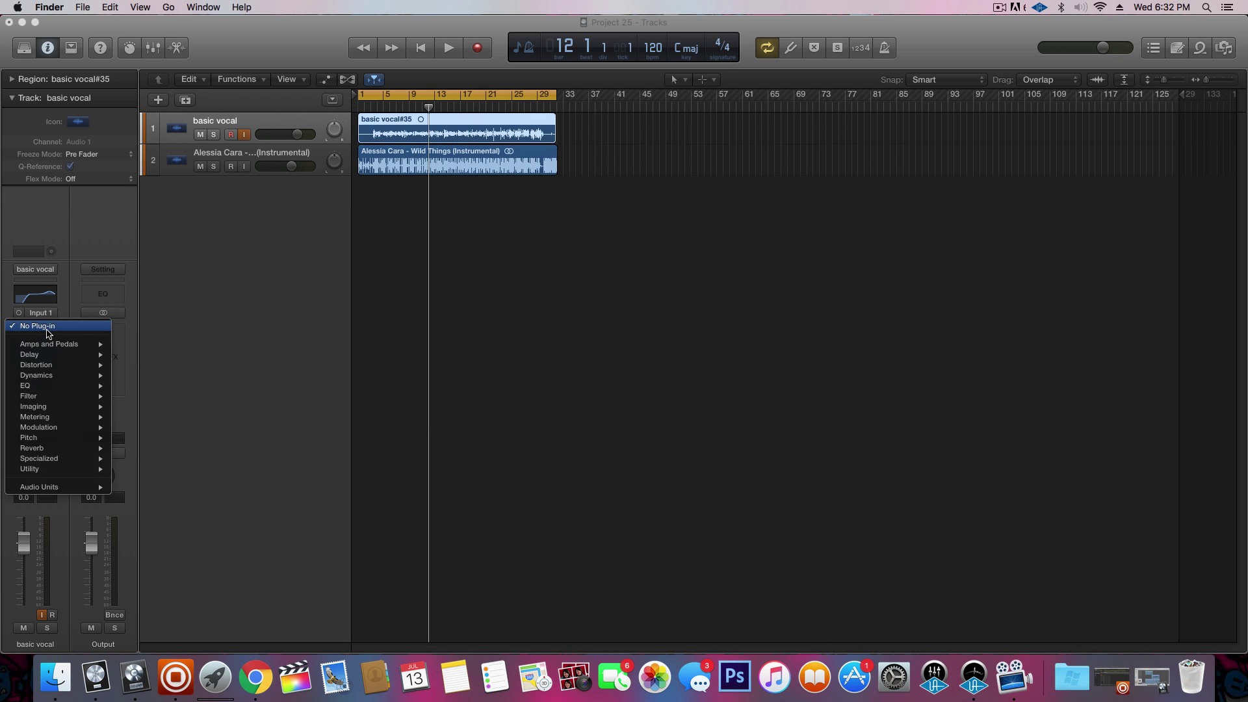
mouse_move(81, 489)
mouse_move(163, 493)
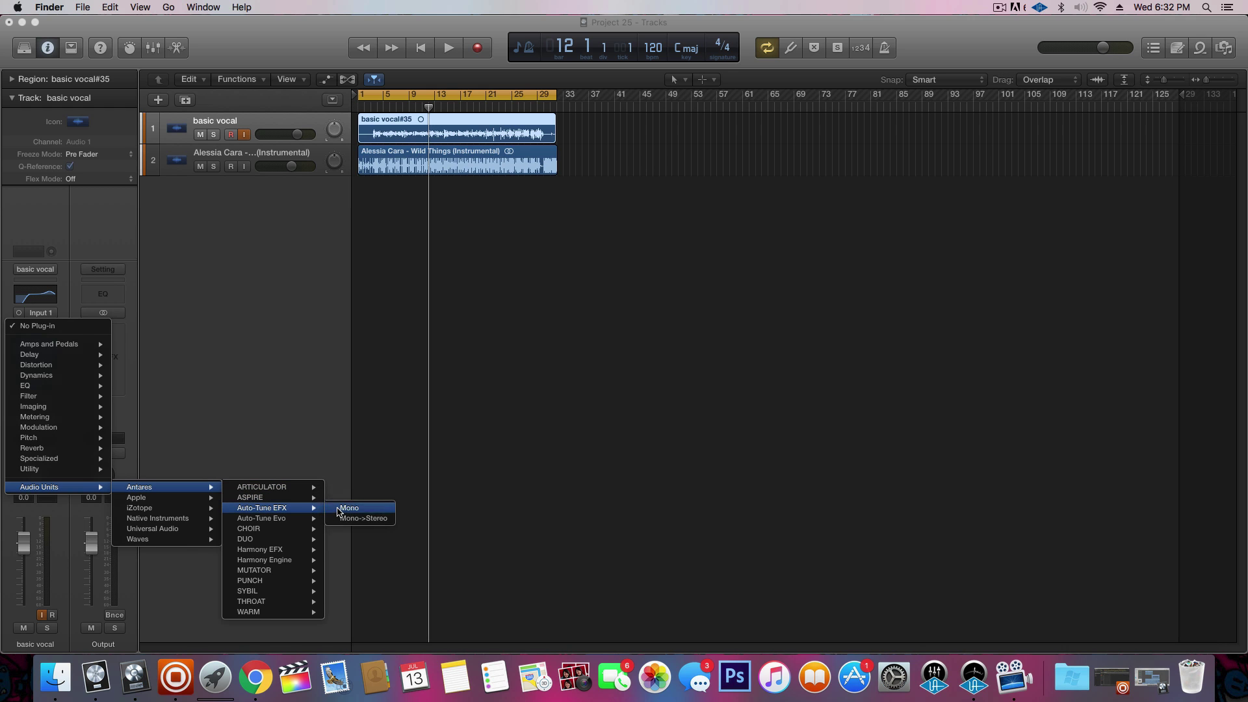
click(339, 509)
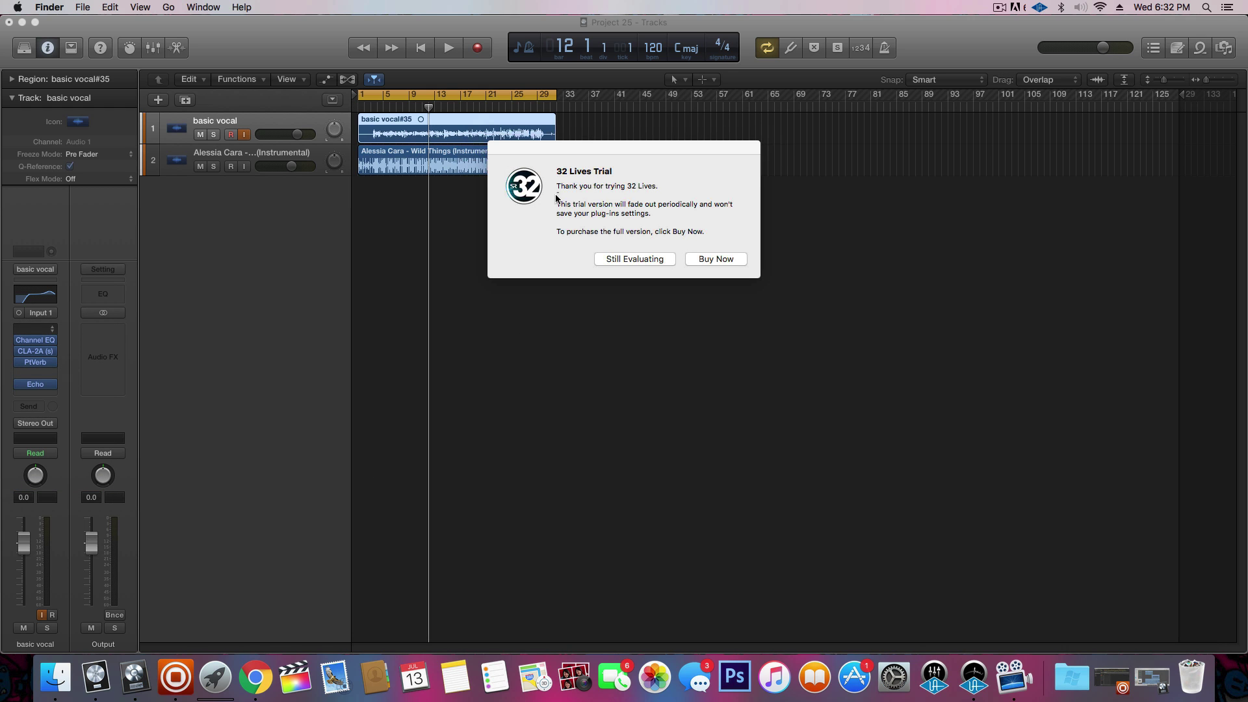
click(648, 260)
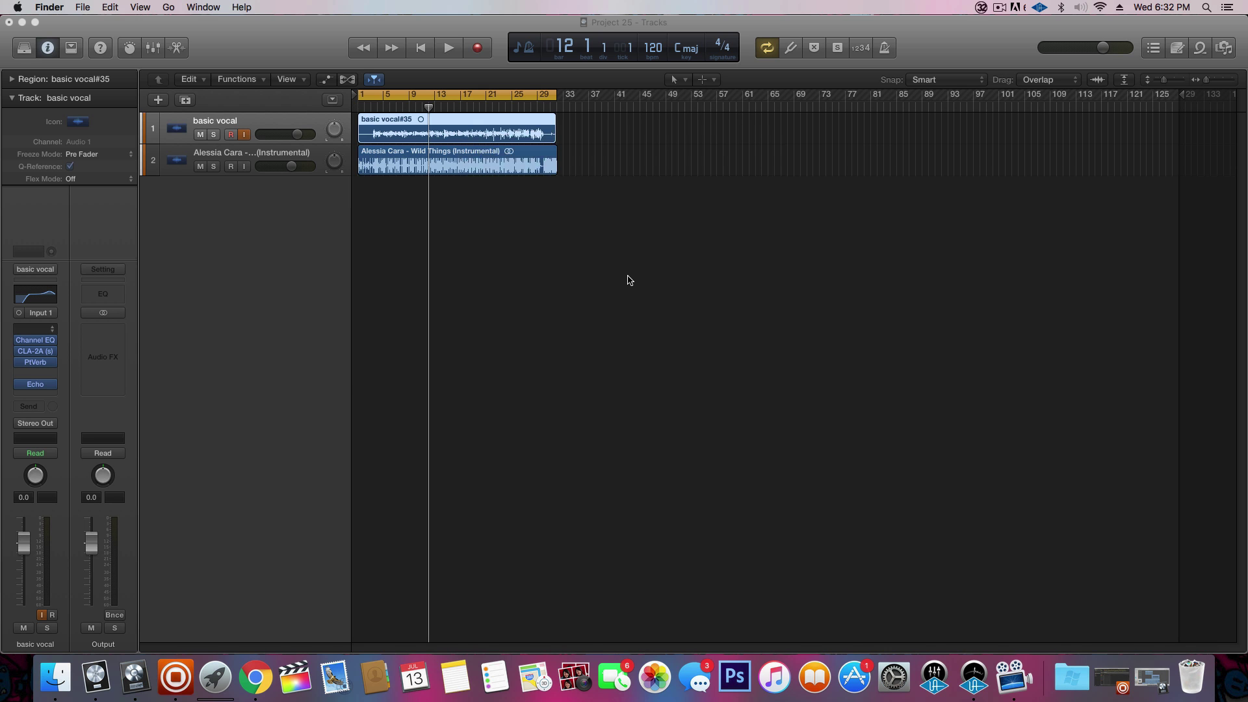
drag(190, 57, 574, 181)
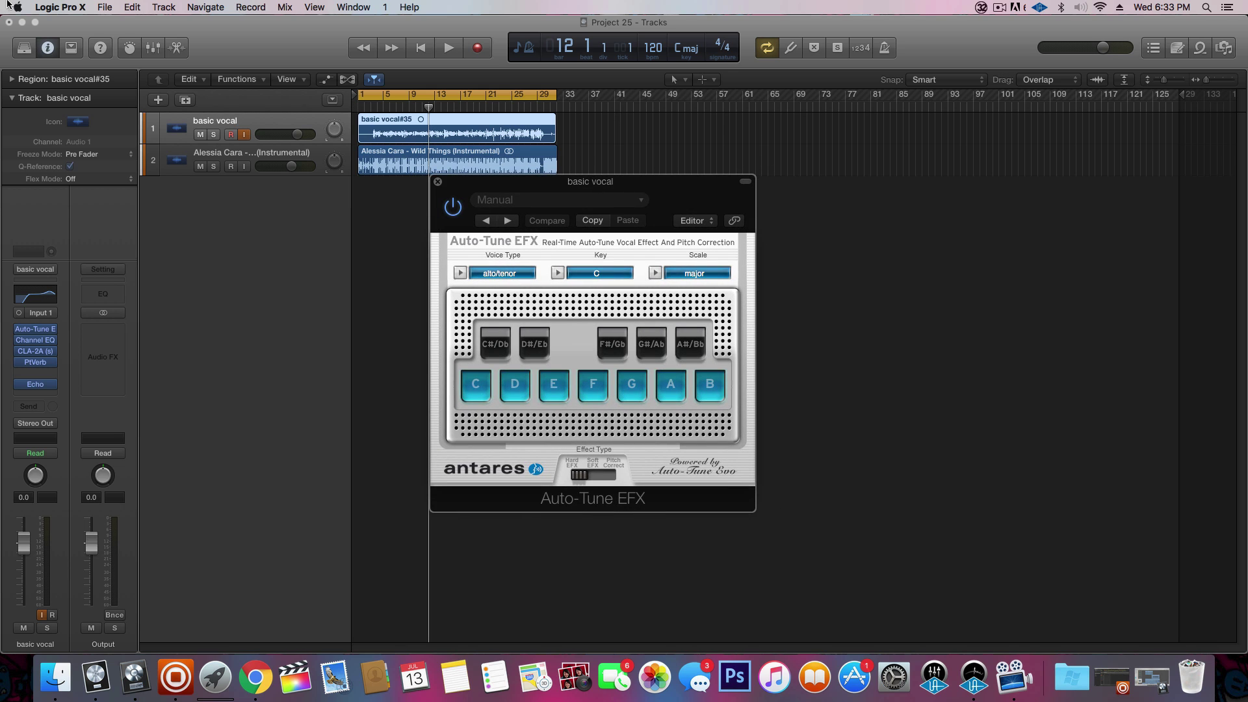
Step: Close the Auto-Tune EFX window and close Project 25 without saving
click(437, 181)
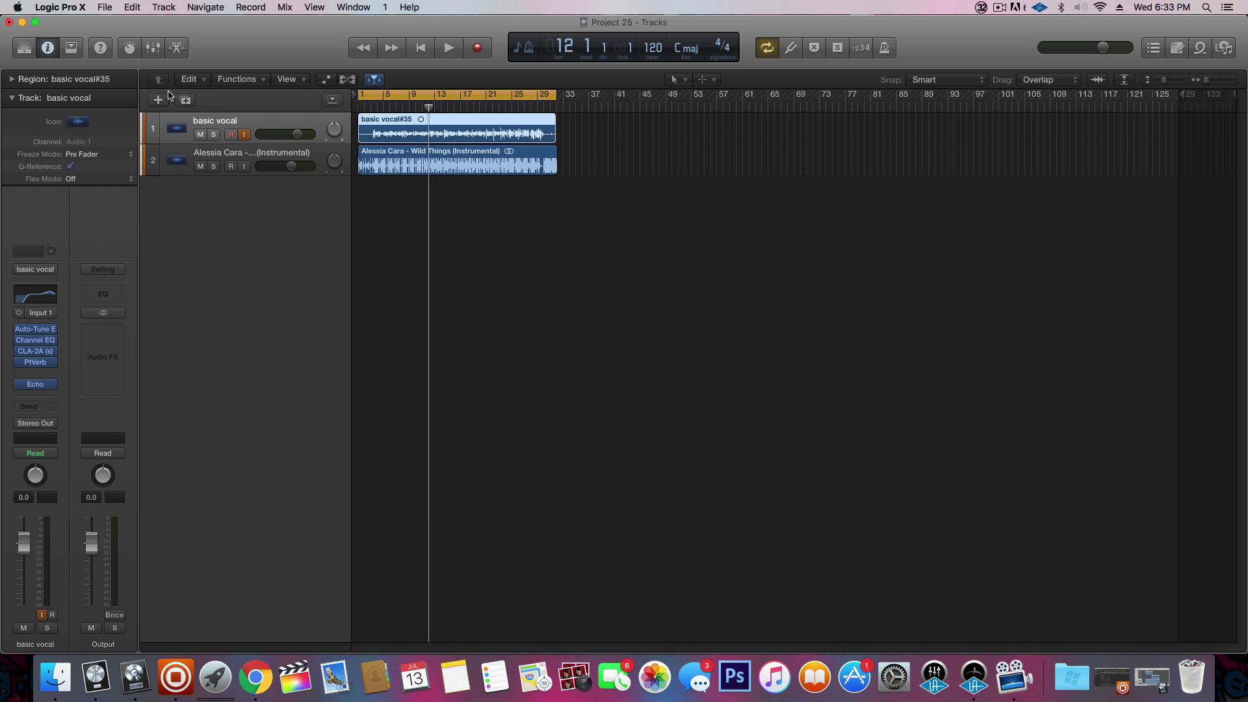
click(9, 23)
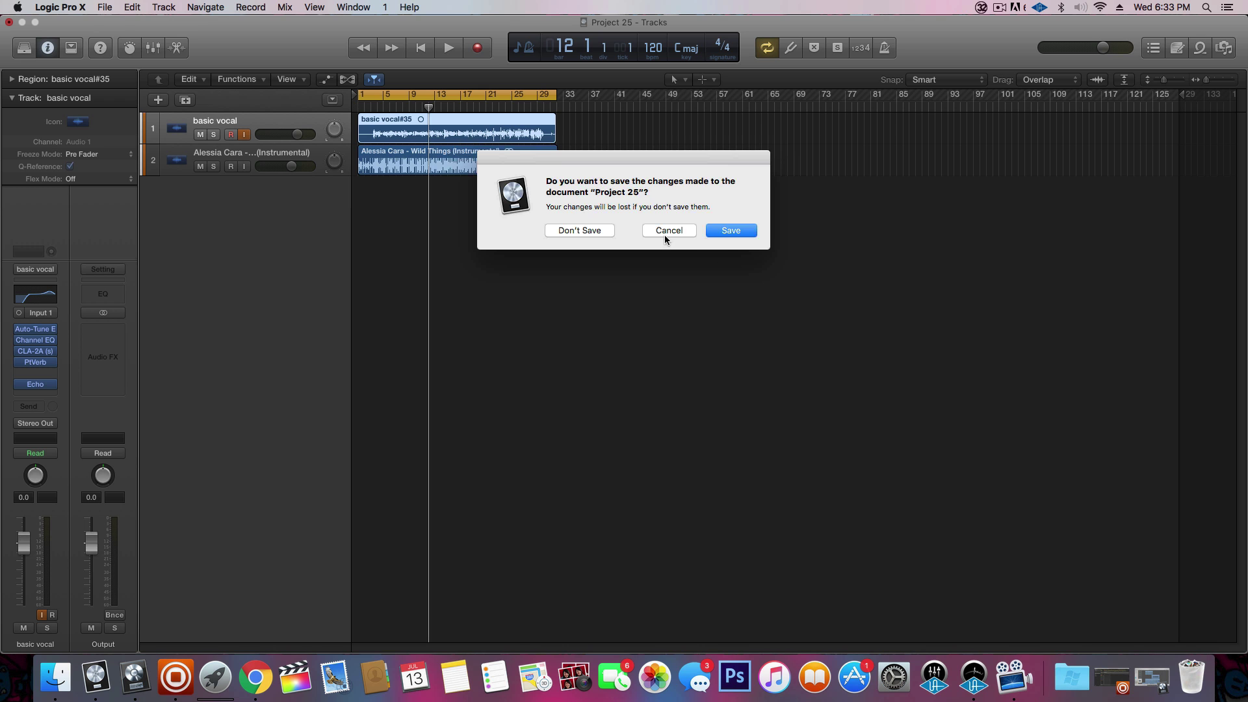
click(583, 232)
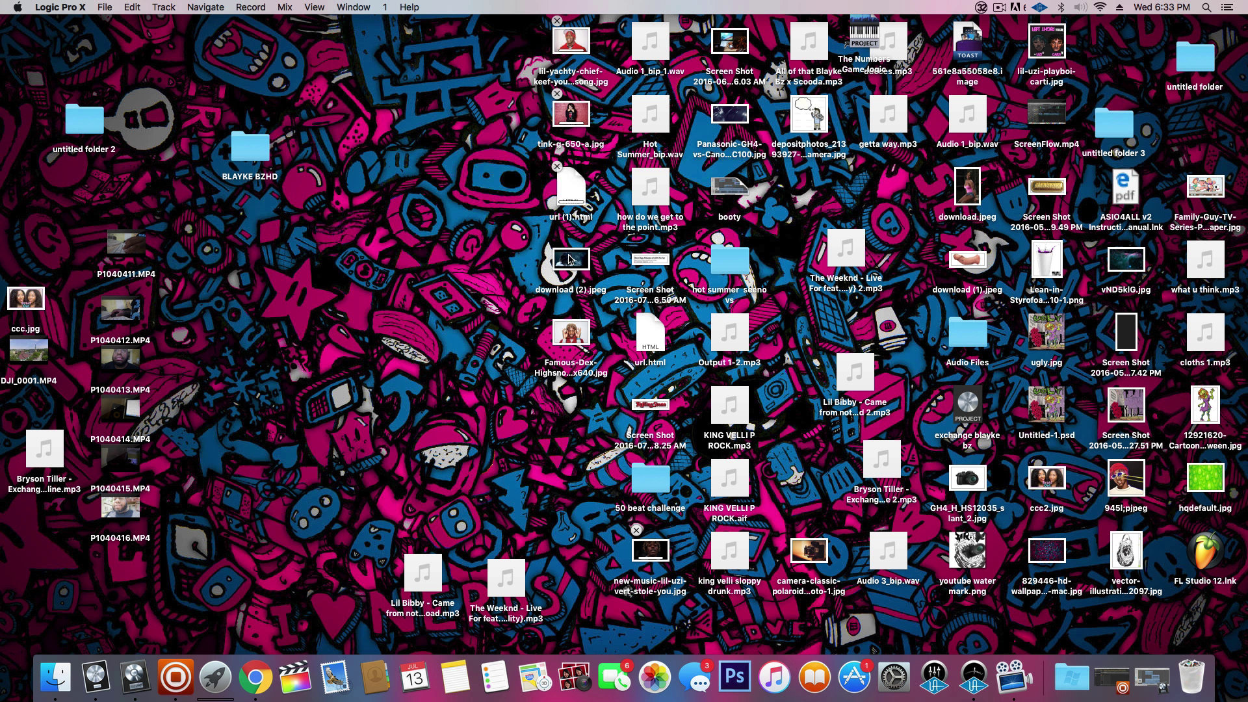